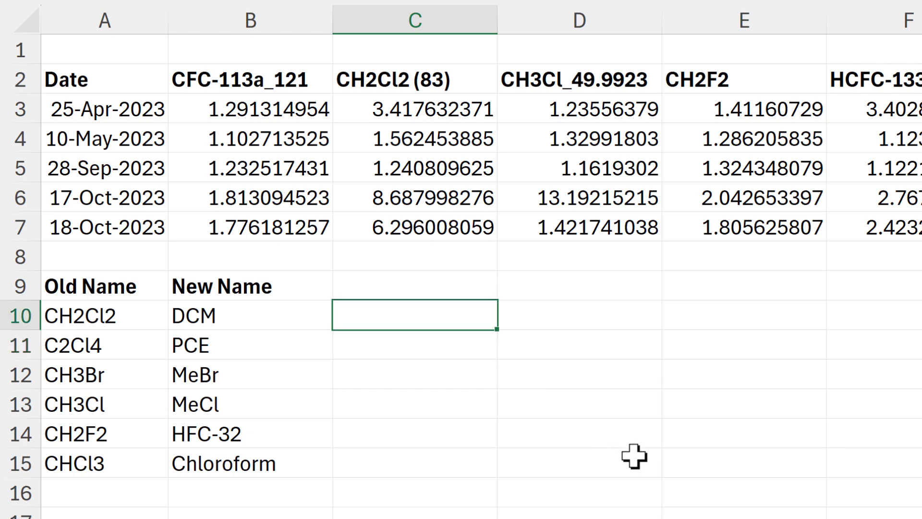
Enter =SUBSTITUTE(C2,A10,B10) in C10 to swap CH2Cl2 for DCM
text(=SUB)
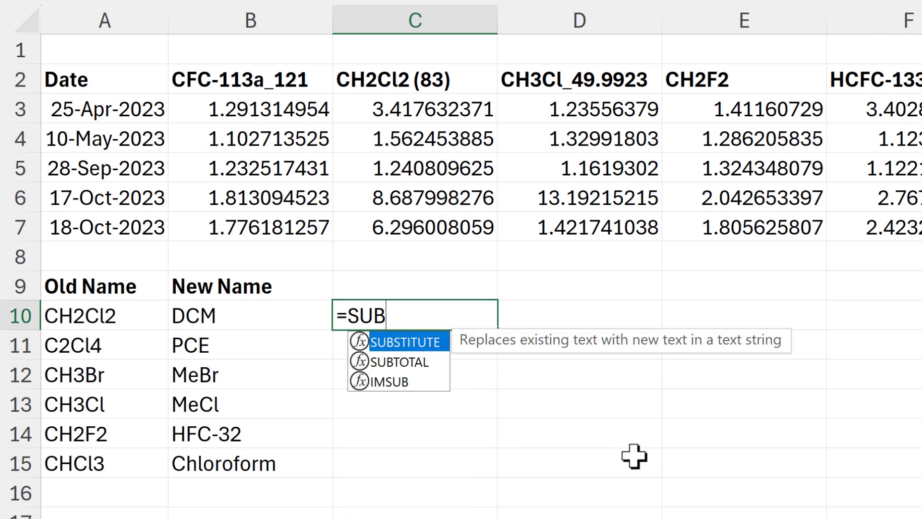
key(Tab)
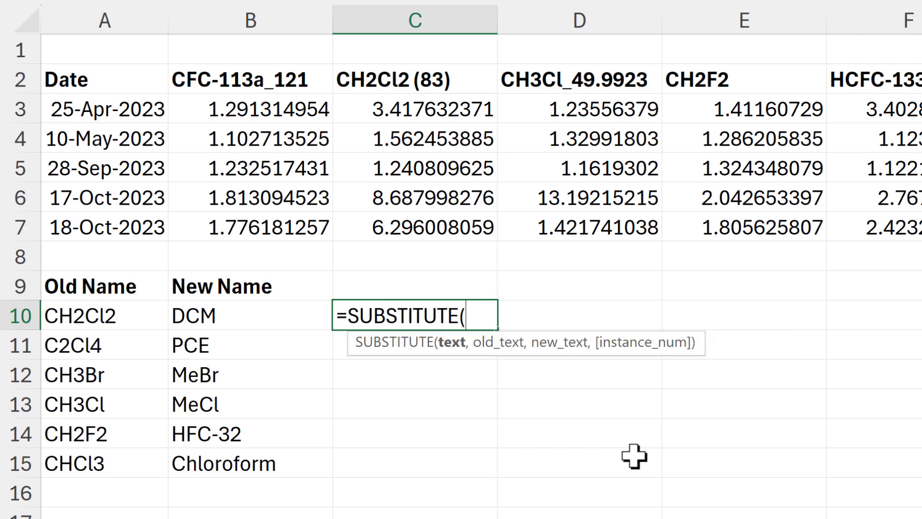
click(469, 82)
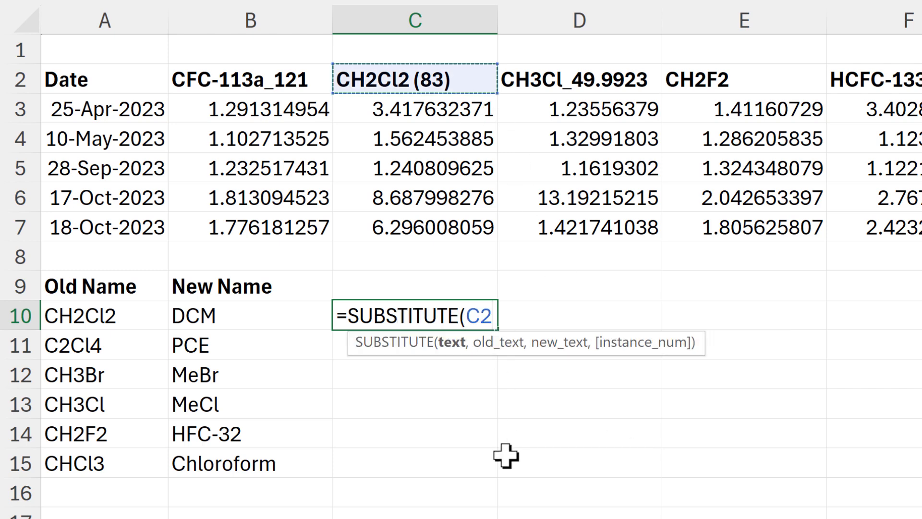
text(,)
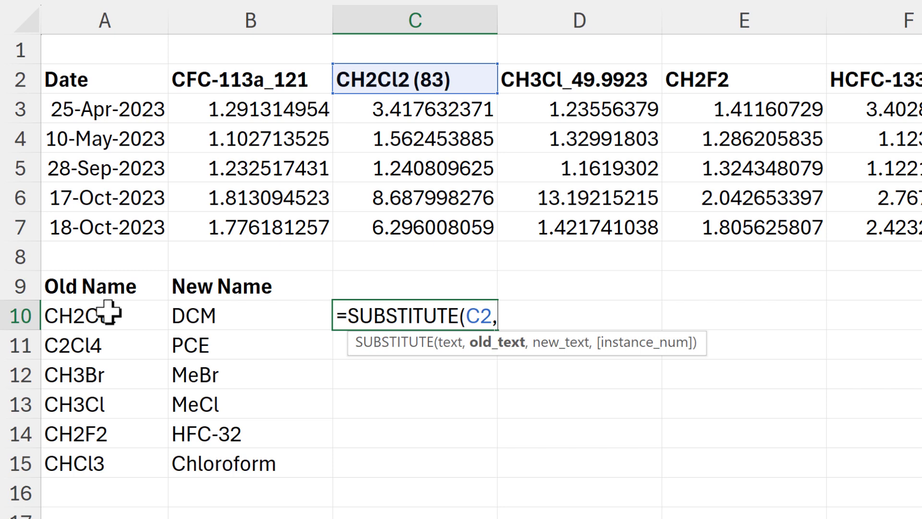
click(109, 313)
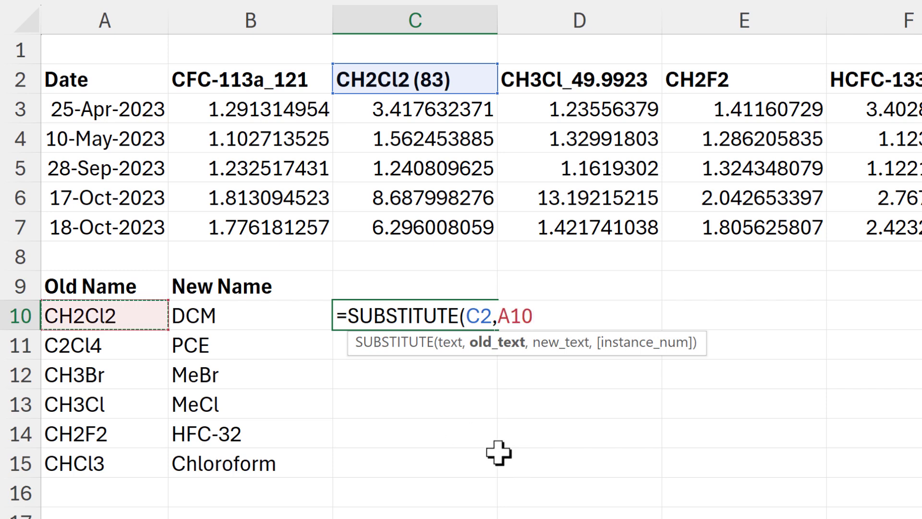
text(,)
click(287, 319)
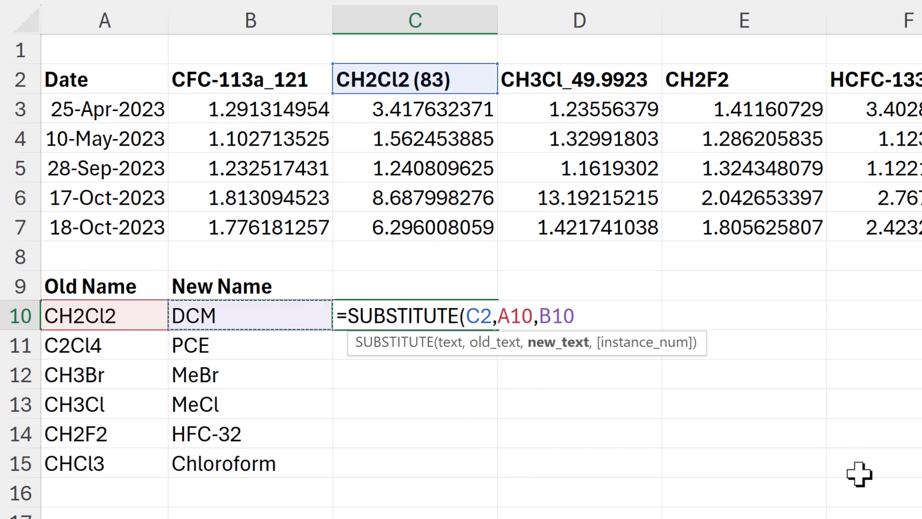
text())
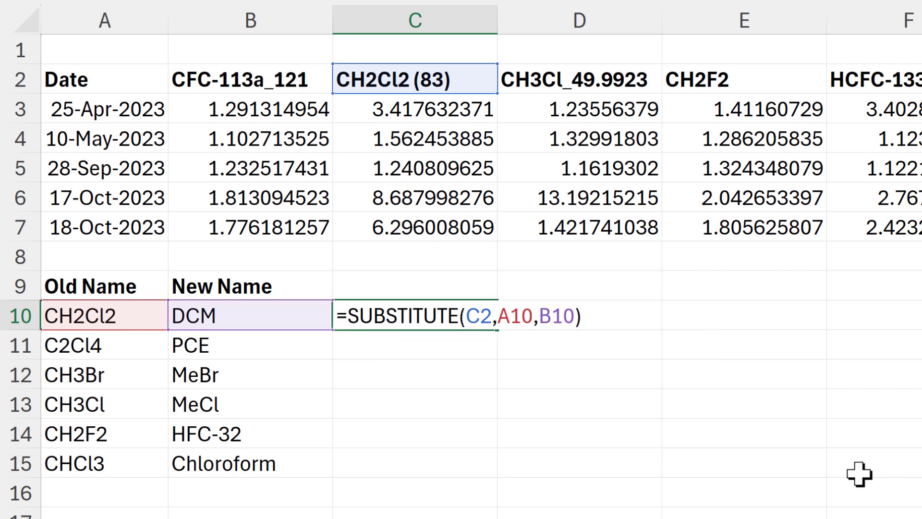
key(Return)
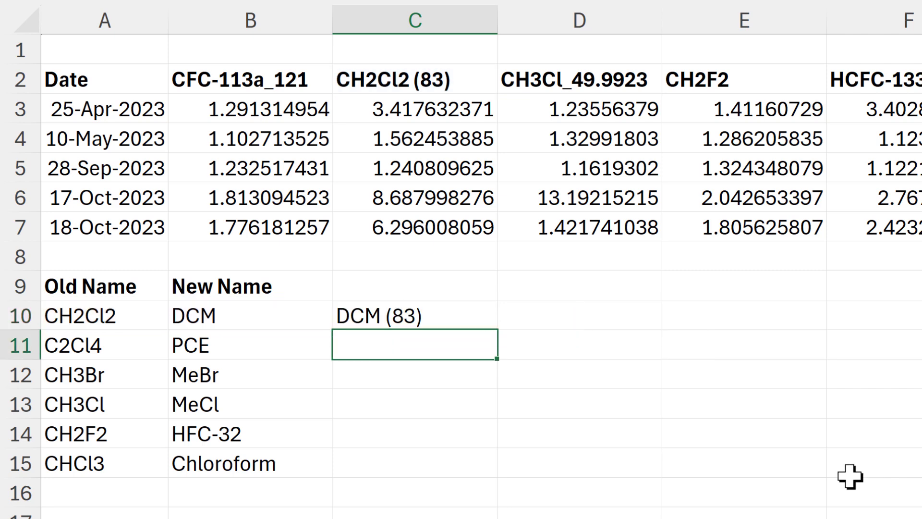
Compare the result DCM (83) in C10 against the old name, heading and new name
click(477, 322)
click(122, 317)
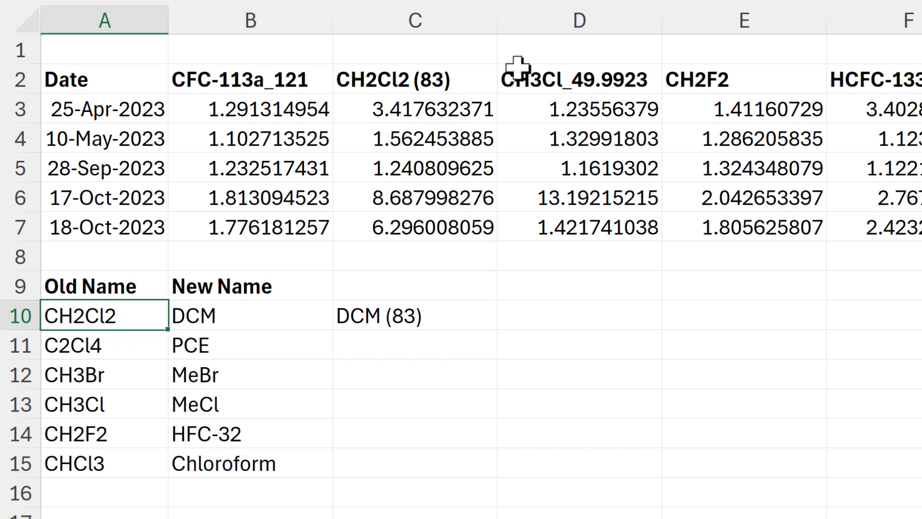
click(425, 77)
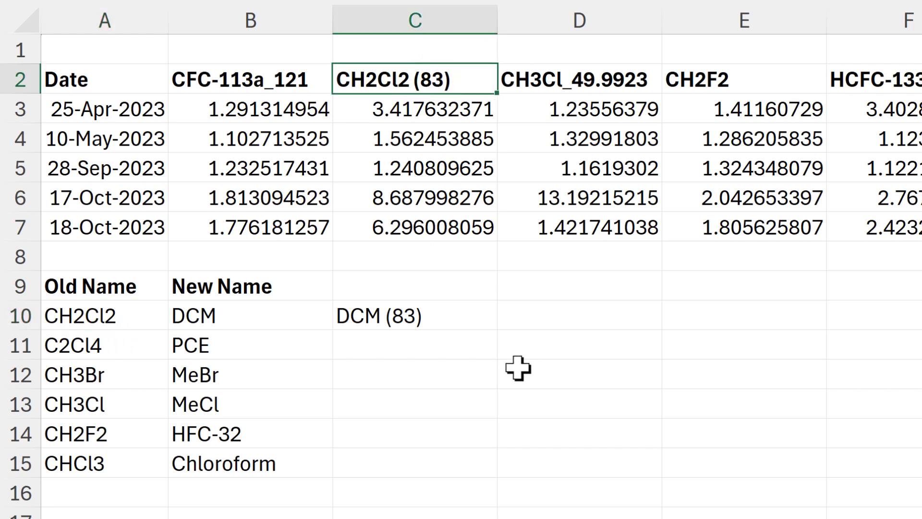
click(304, 313)
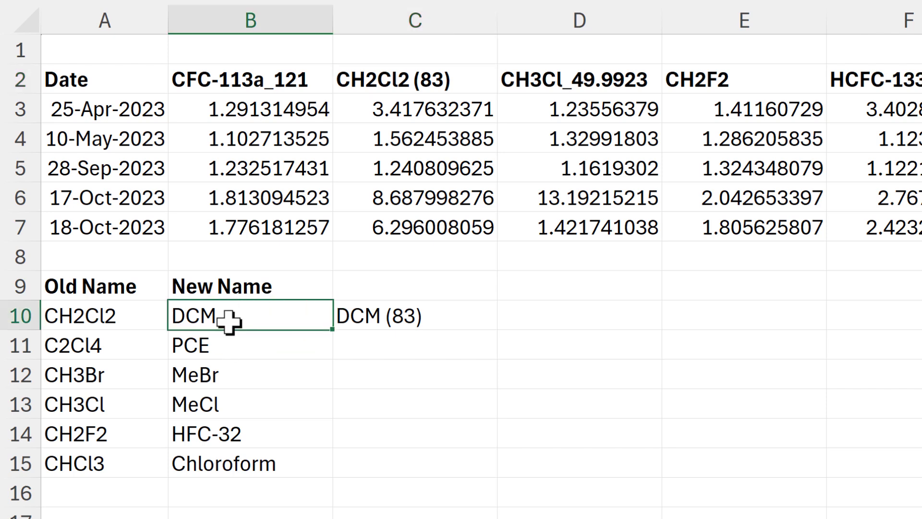
click(417, 313)
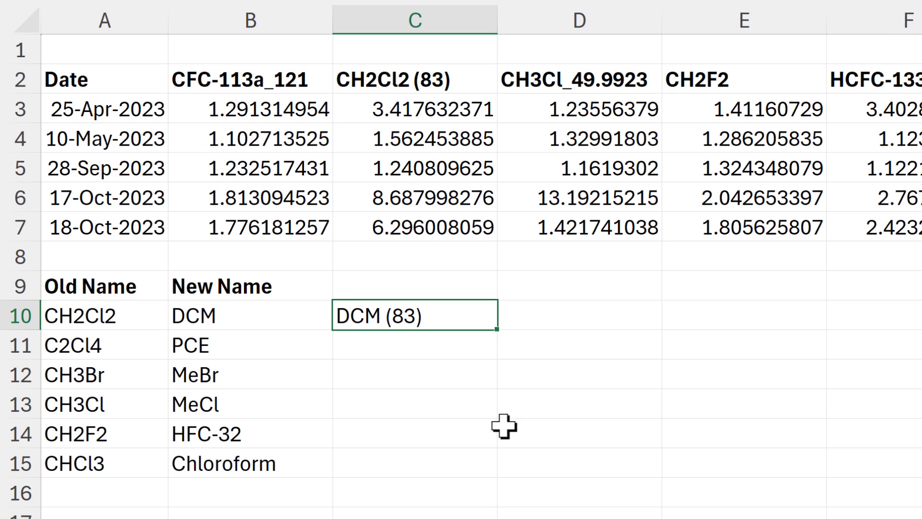
Make C10's formula use absolute references $A$10 and $B$10
double_click(476, 303)
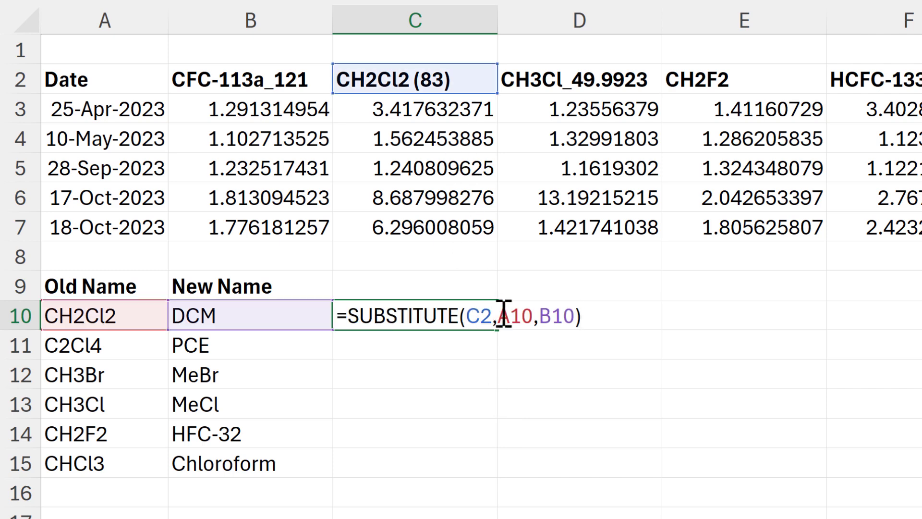
click(513, 316)
key(F4)
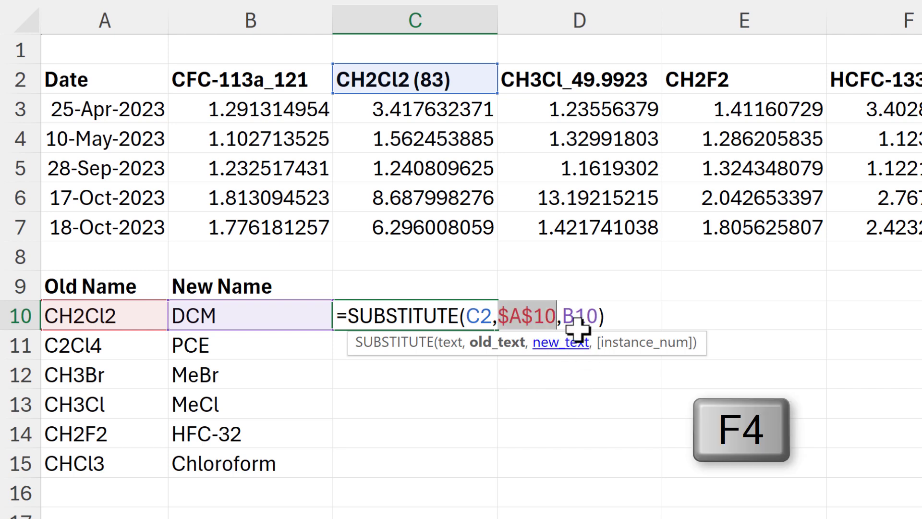
click(583, 315)
key(F4)
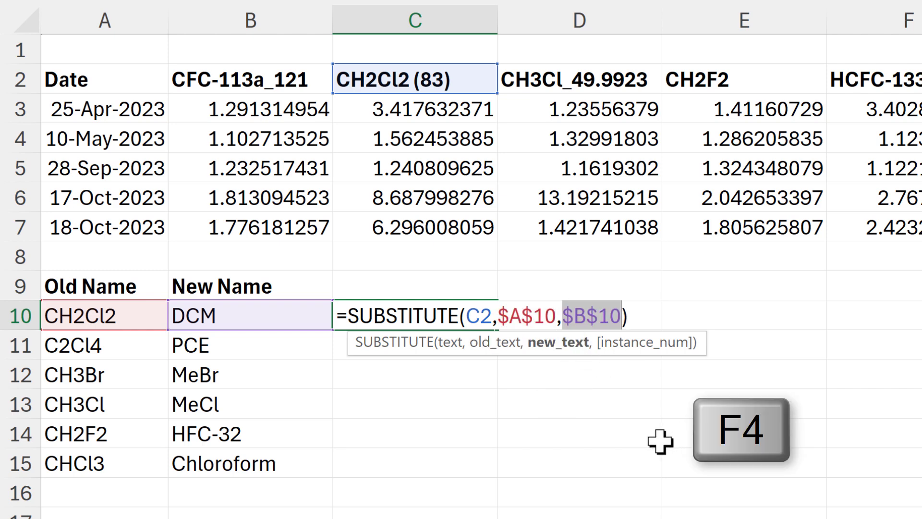
key(Return)
Copy the C10 formula into D10 and inspect its =SUBSTITUTE(D2,$A$10,$B$10) references
click(471, 317)
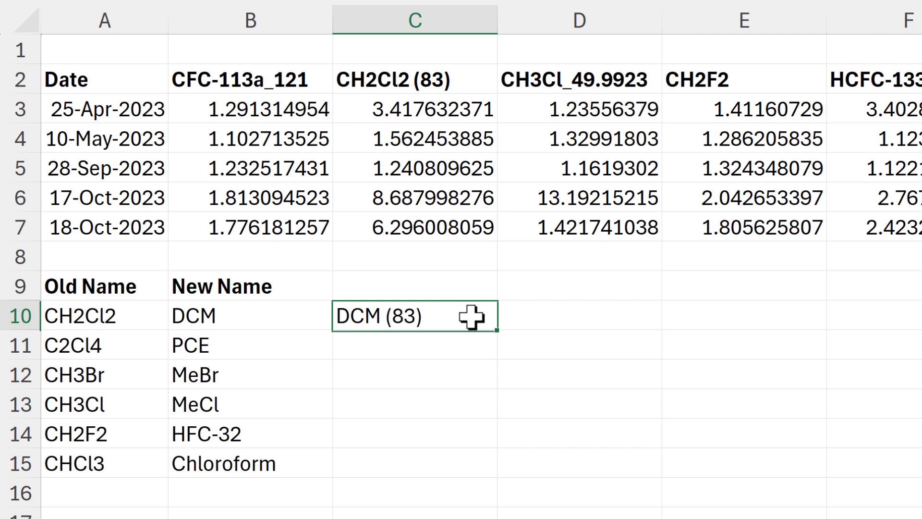
drag(498, 329, 604, 315)
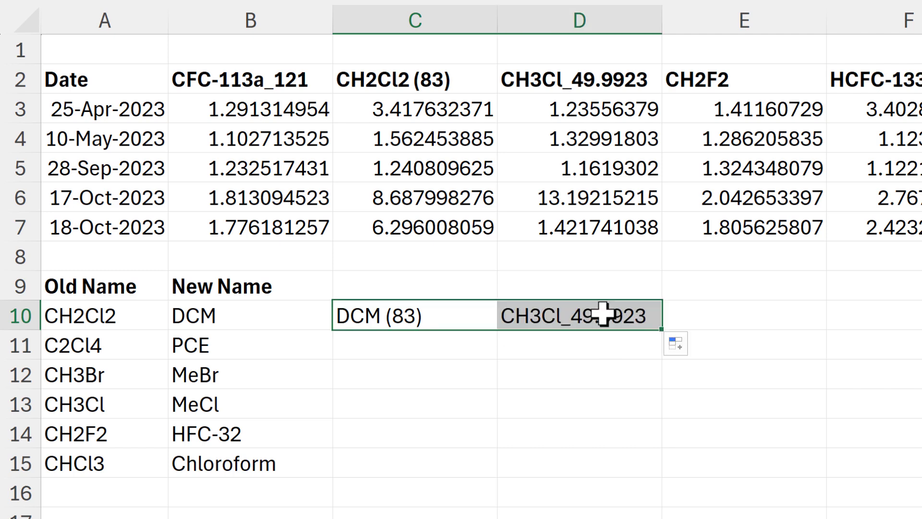
click(603, 315)
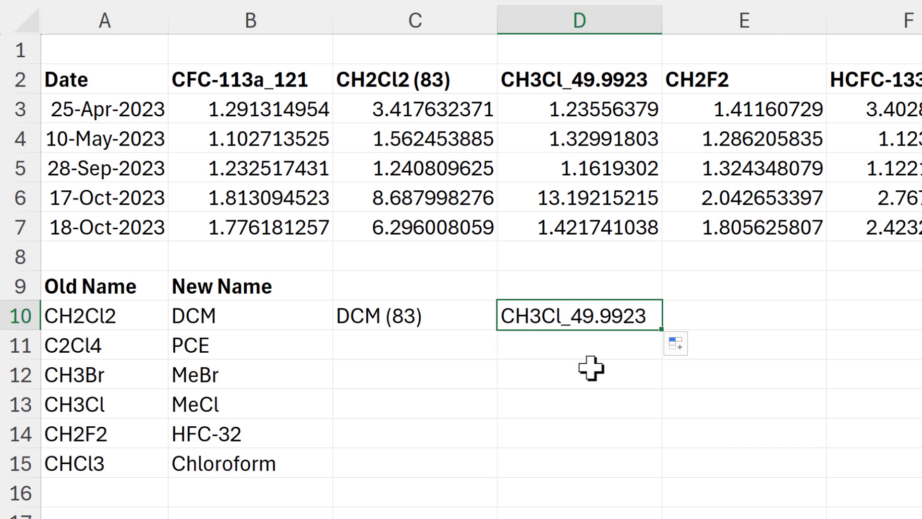
key(F2)
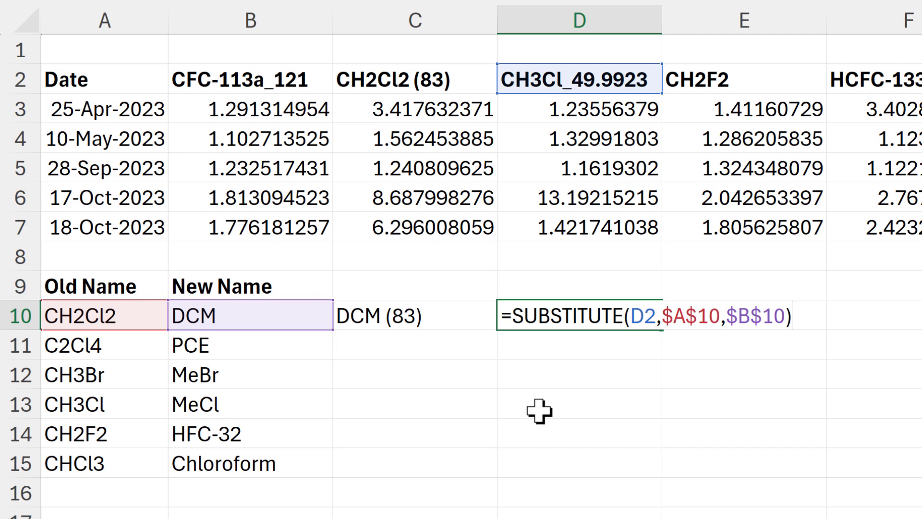
Extend C10's lookup references to $A$10:$A$15 and $B$10:$B$15 so results spill down C10:C15
key(Return)
click(436, 315)
key(F2)
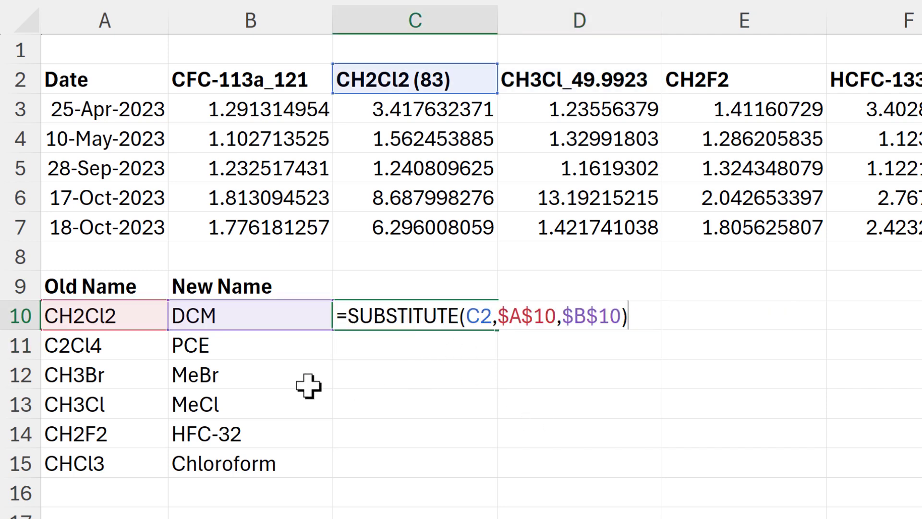
drag(164, 442, 161, 474)
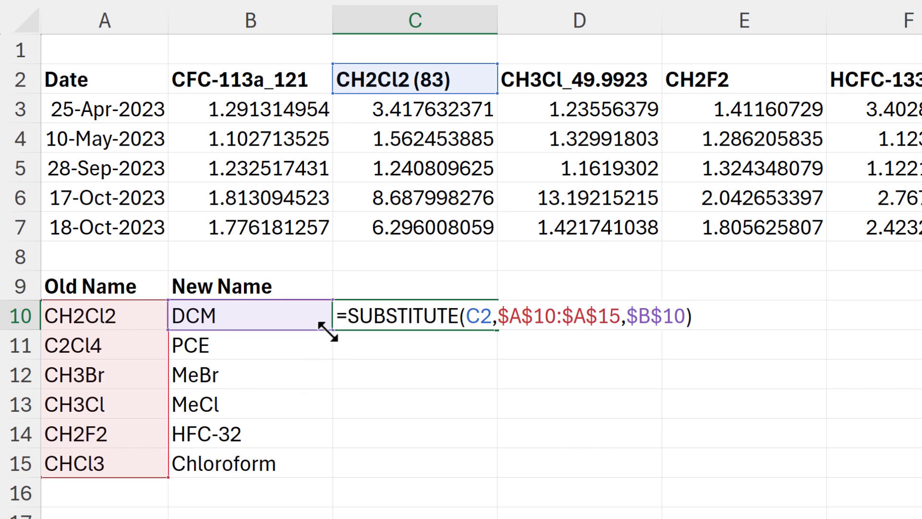
drag(331, 409, 331, 466)
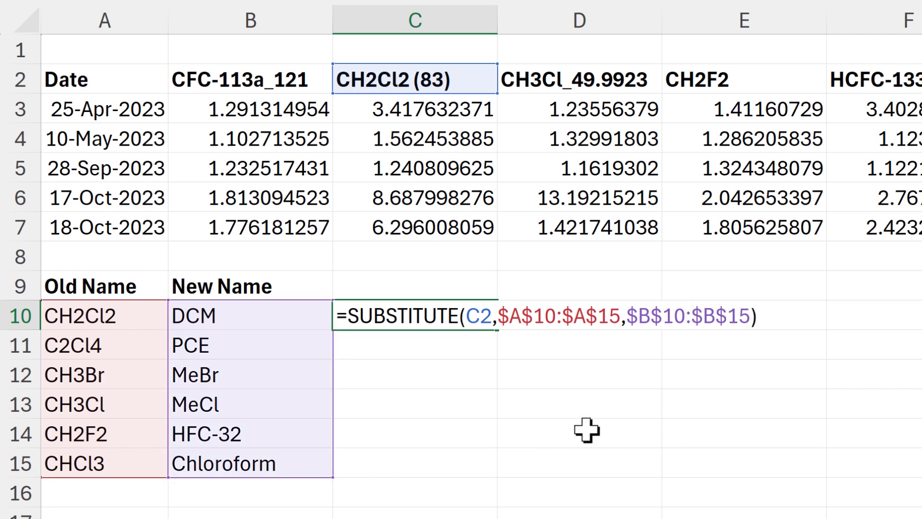
key(Return)
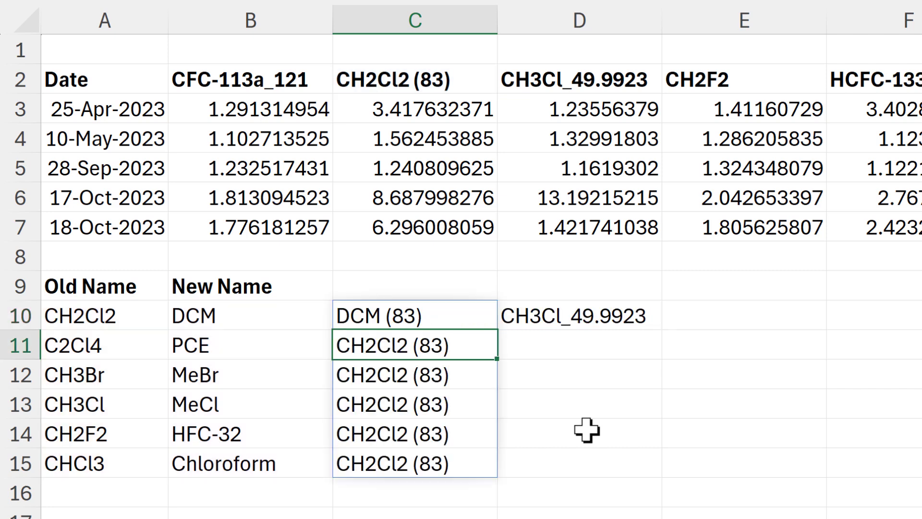
Fill the spilling formula into D10, giving MeCl_49.9923 in D13, and review the DCM lookup row
click(494, 323)
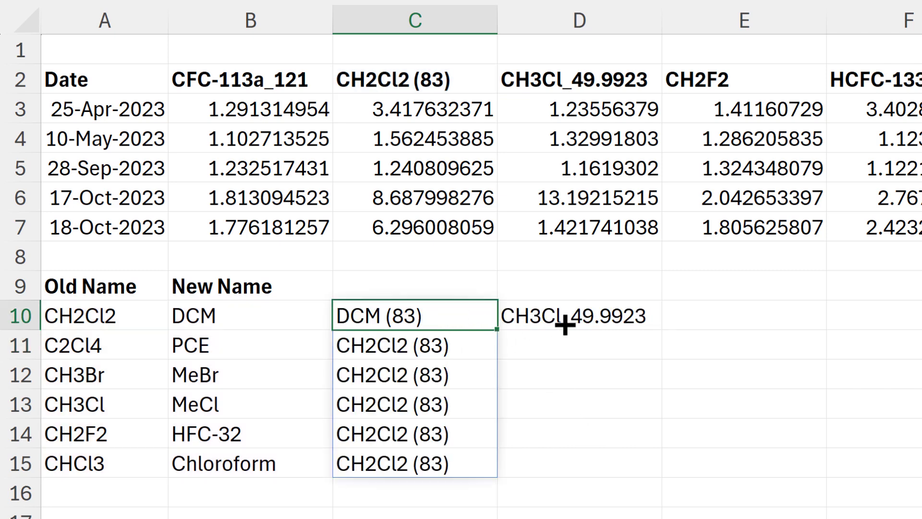
drag(565, 325, 593, 322)
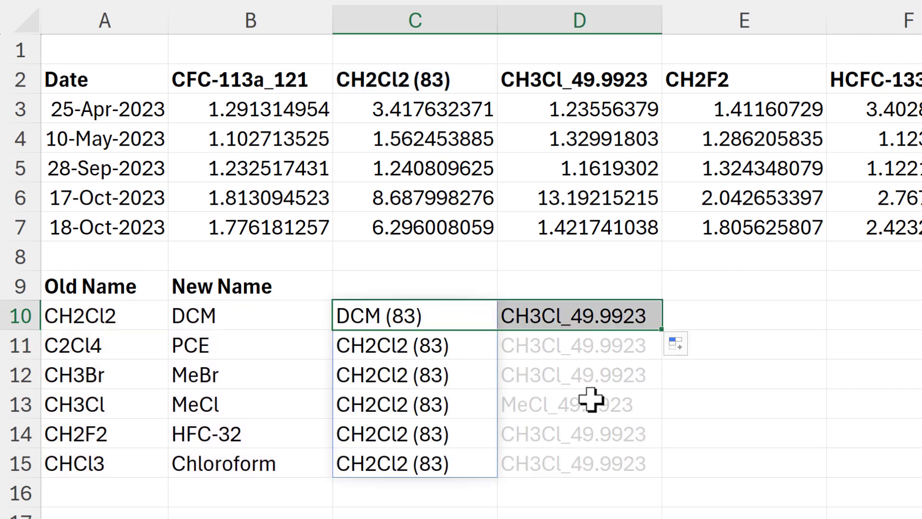
click(426, 319)
drag(107, 315, 380, 319)
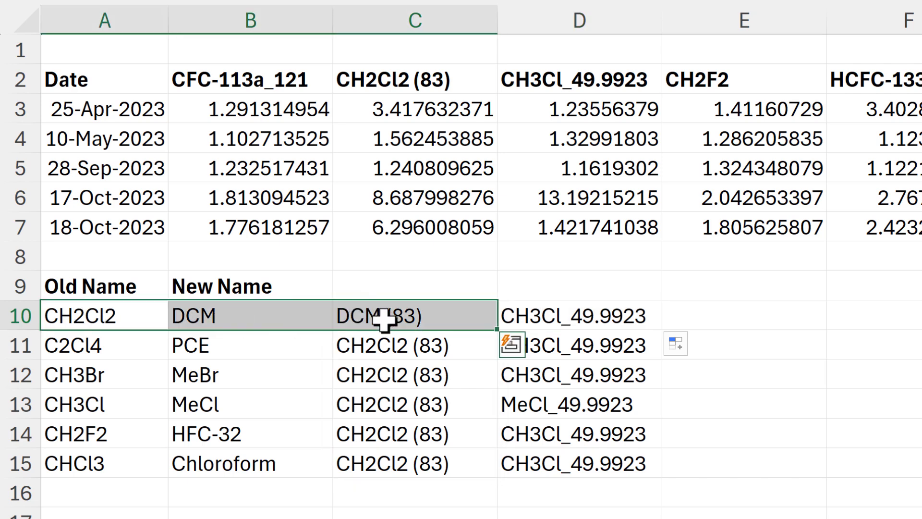
click(106, 323)
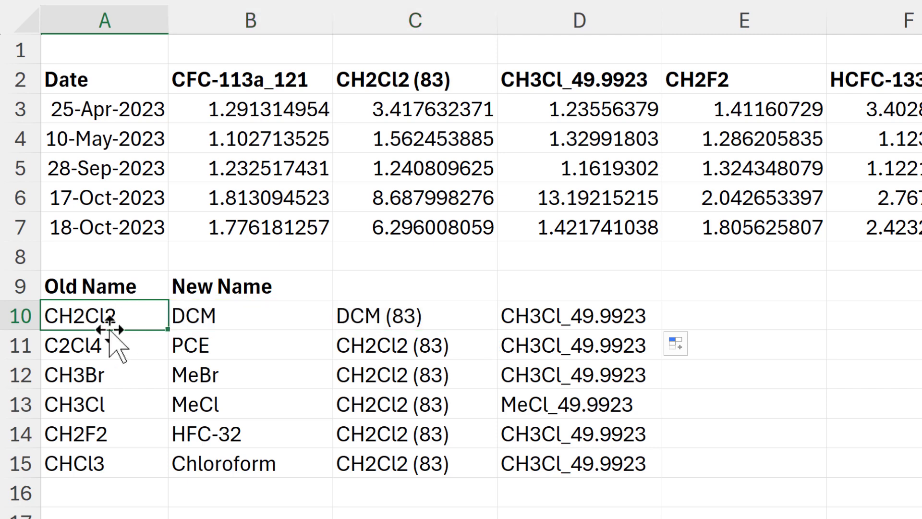
click(411, 75)
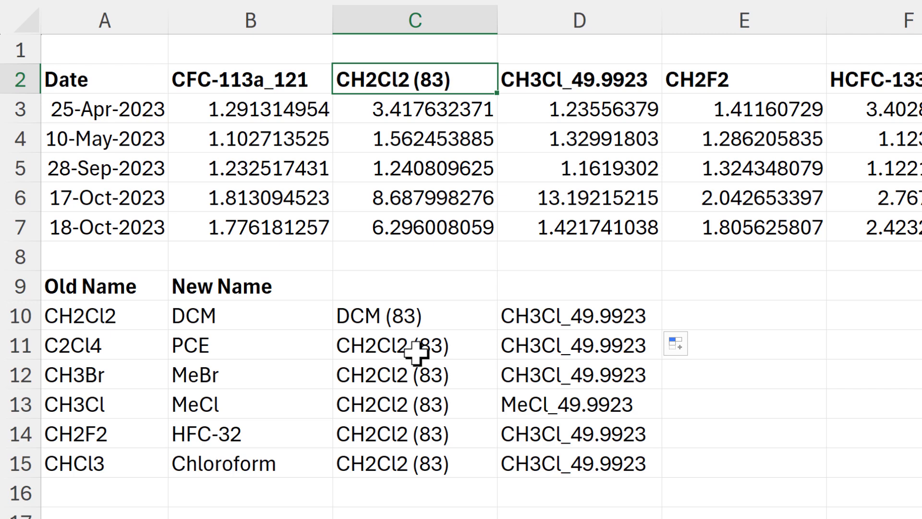
drag(415, 353, 416, 465)
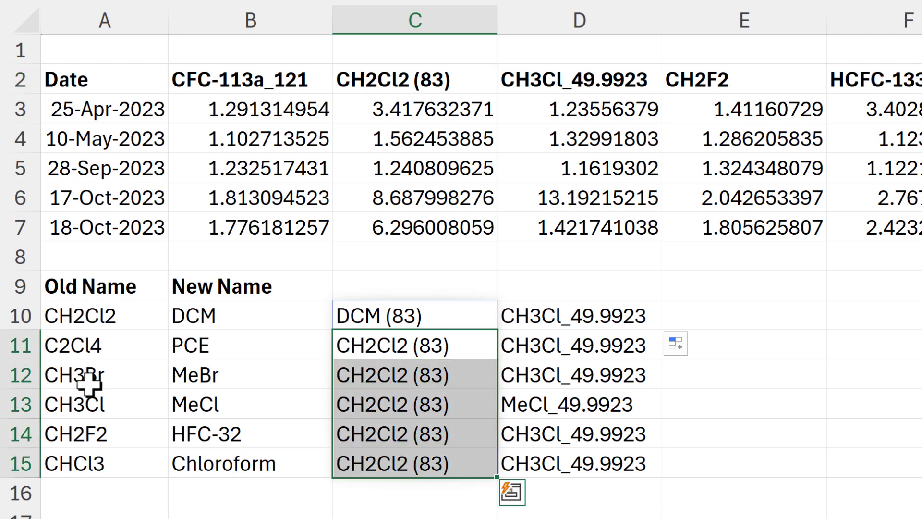
drag(103, 350, 99, 465)
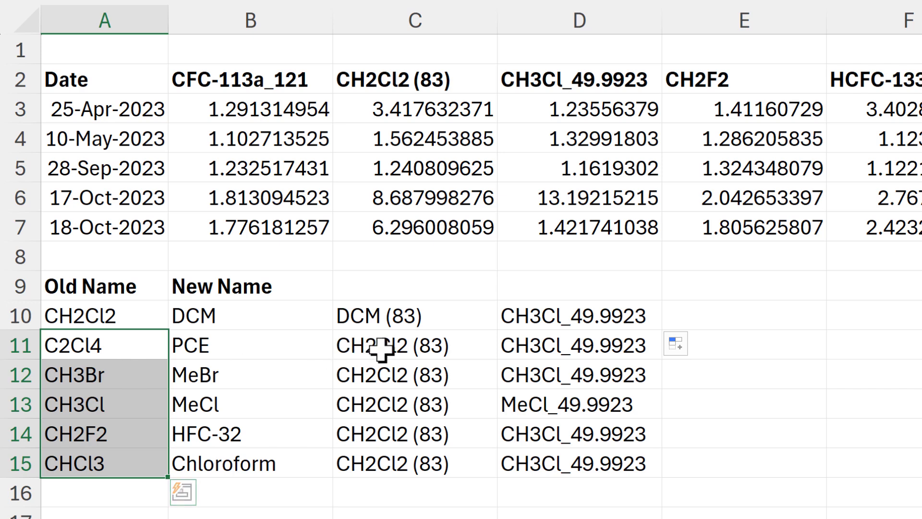
drag(386, 345, 385, 465)
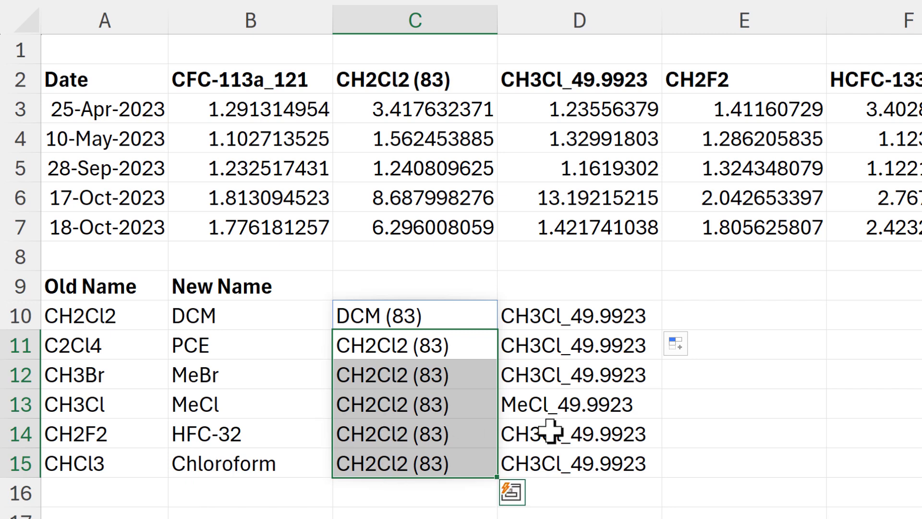
click(587, 410)
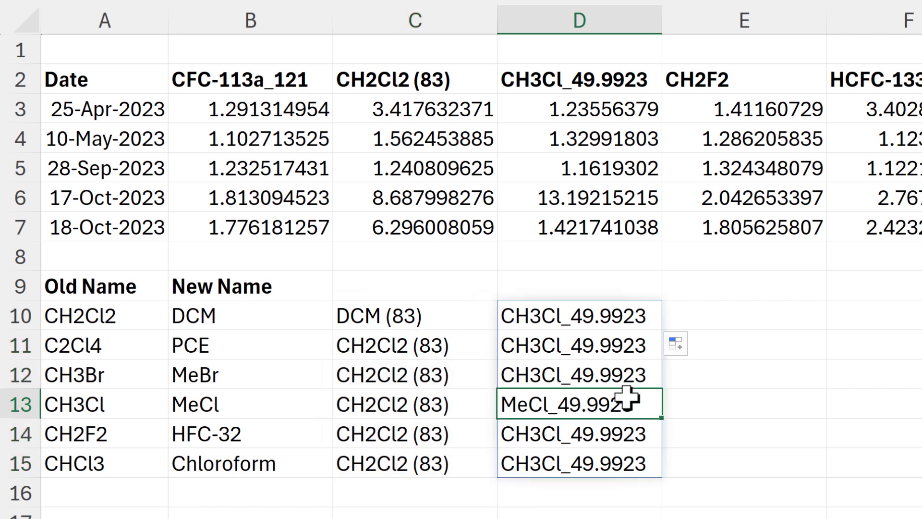
drag(130, 406, 530, 396)
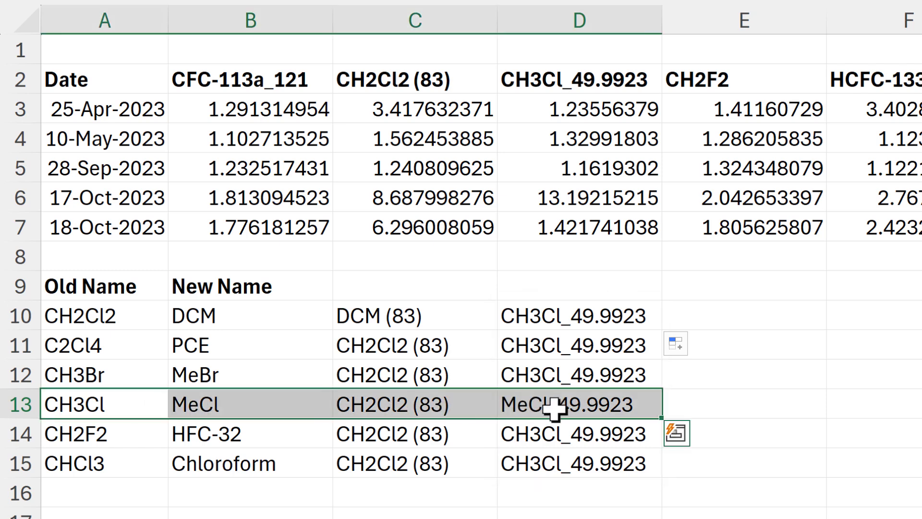
click(110, 408)
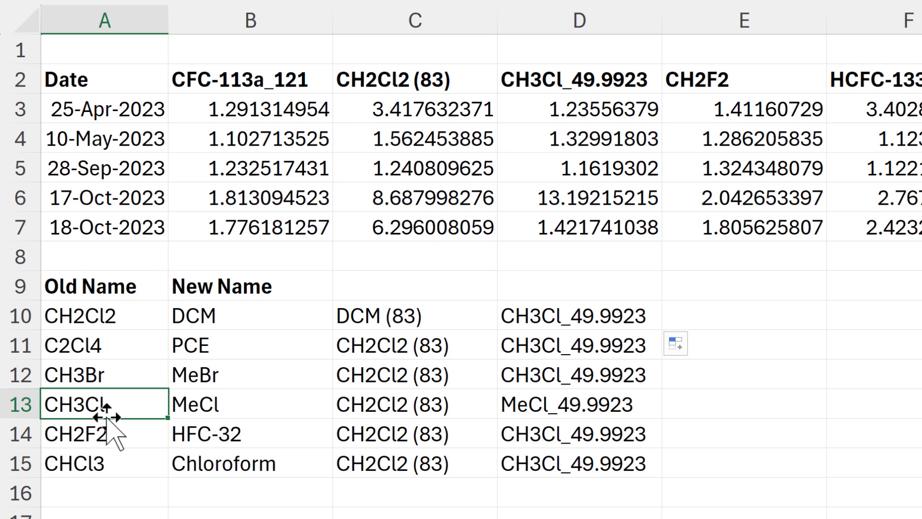
click(261, 405)
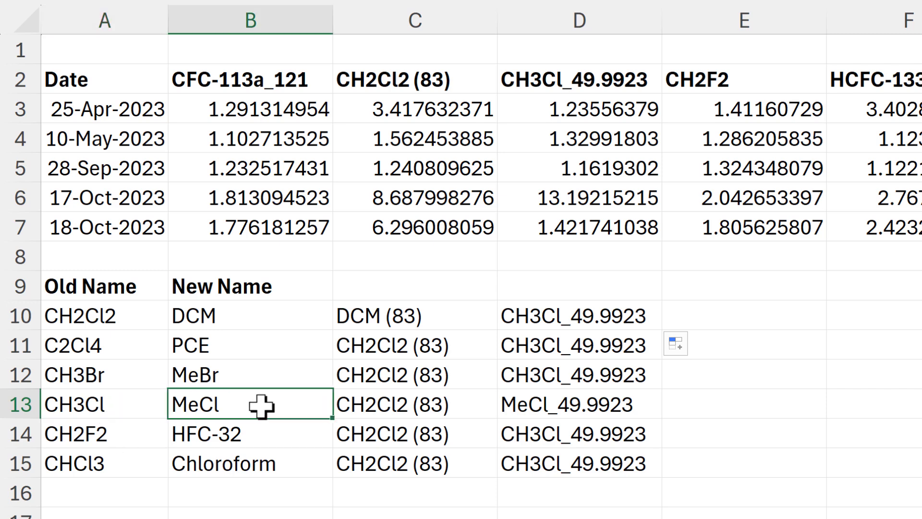
click(572, 406)
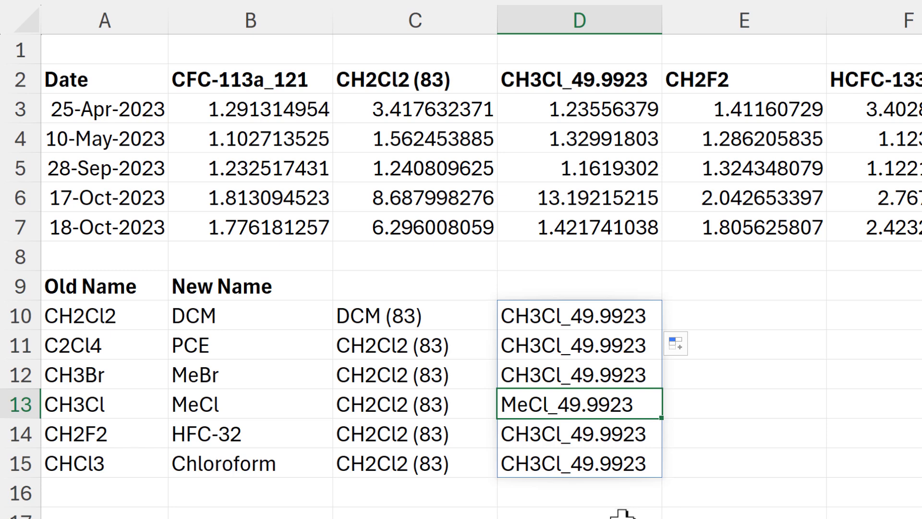
ctrl+click(439, 314)
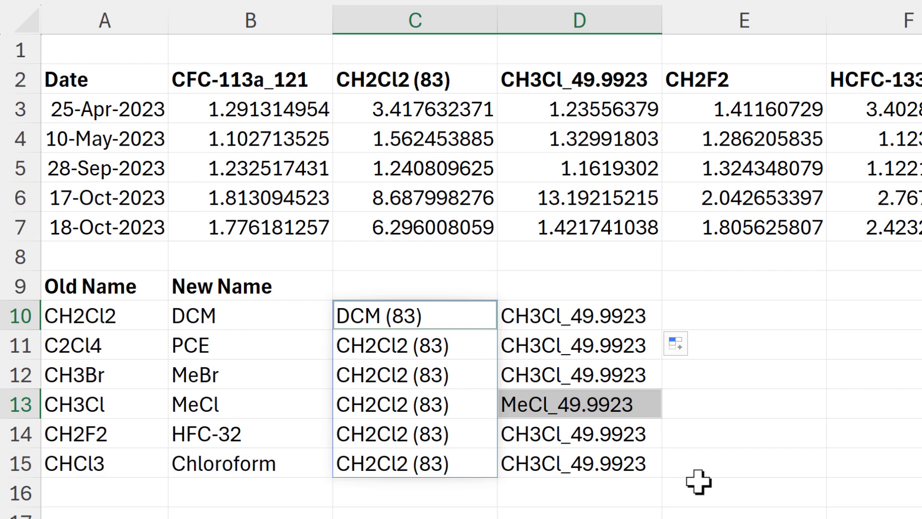
Enter =UNIQUE(C10#,FALSE,TRUE) in E10 to return only DCM (83)
click(755, 321)
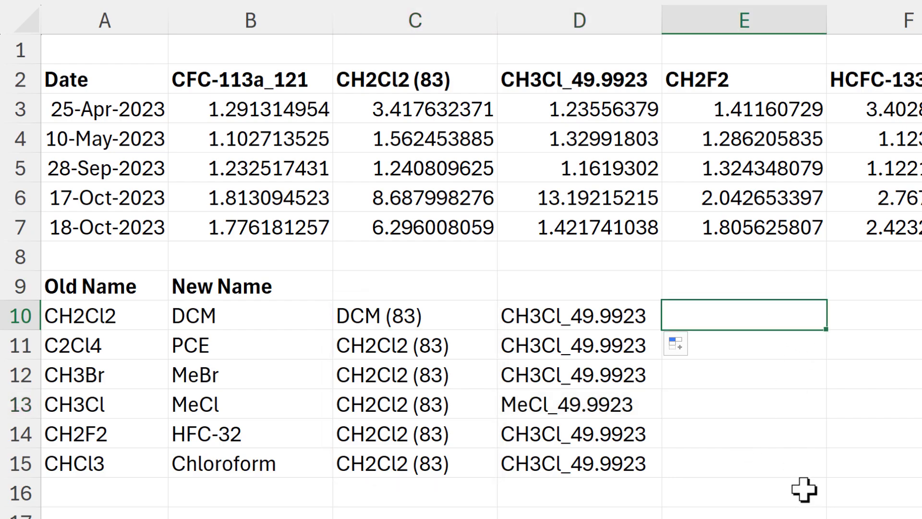
text(=UN)
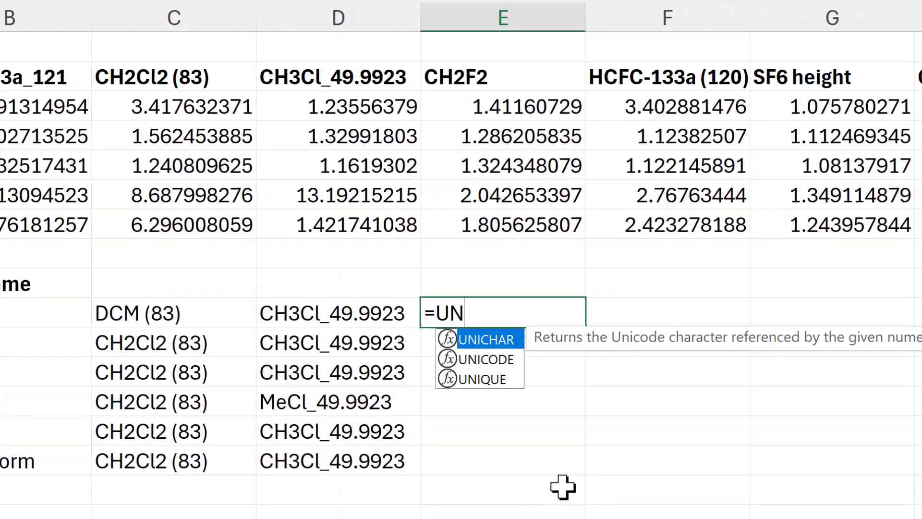
text(IQ)
key(Tab)
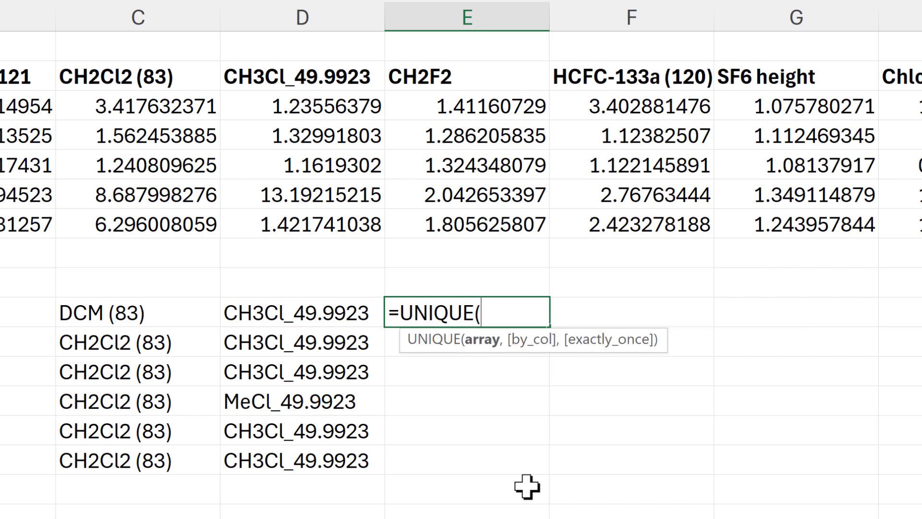
drag(156, 311, 152, 460)
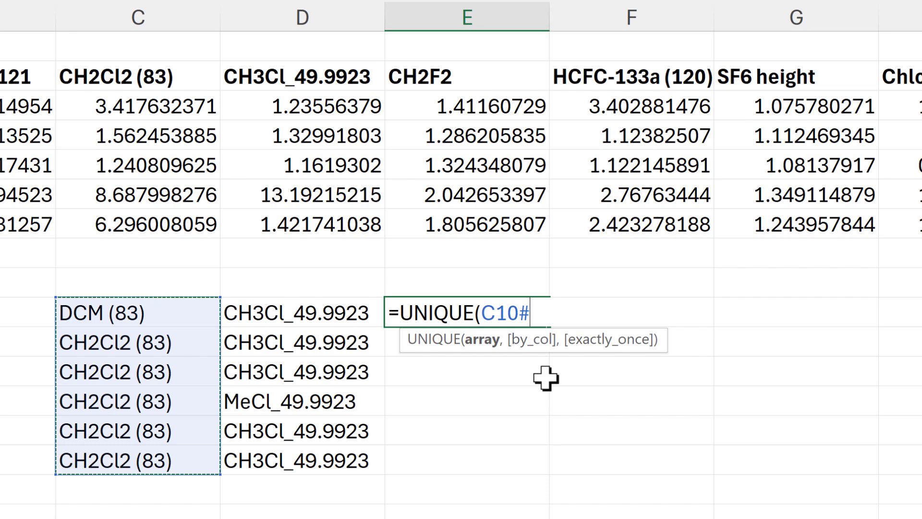
text(,)
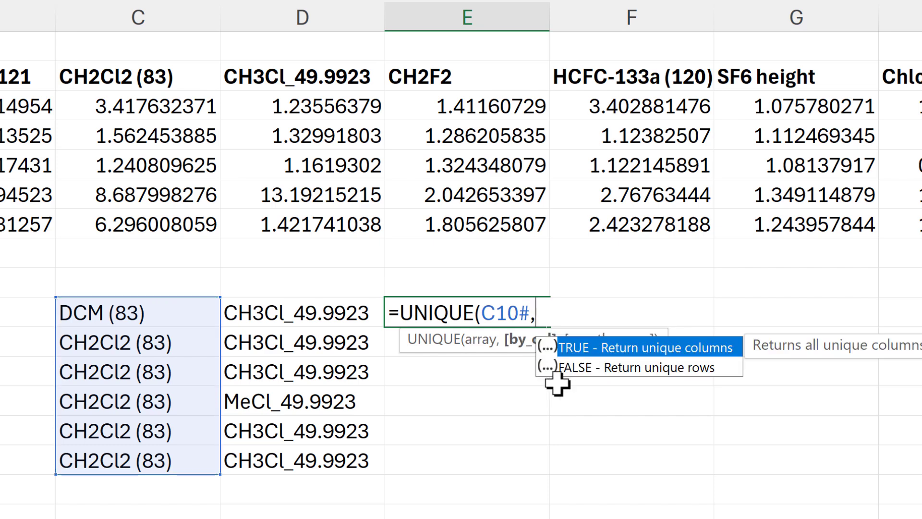
double_click(639, 369)
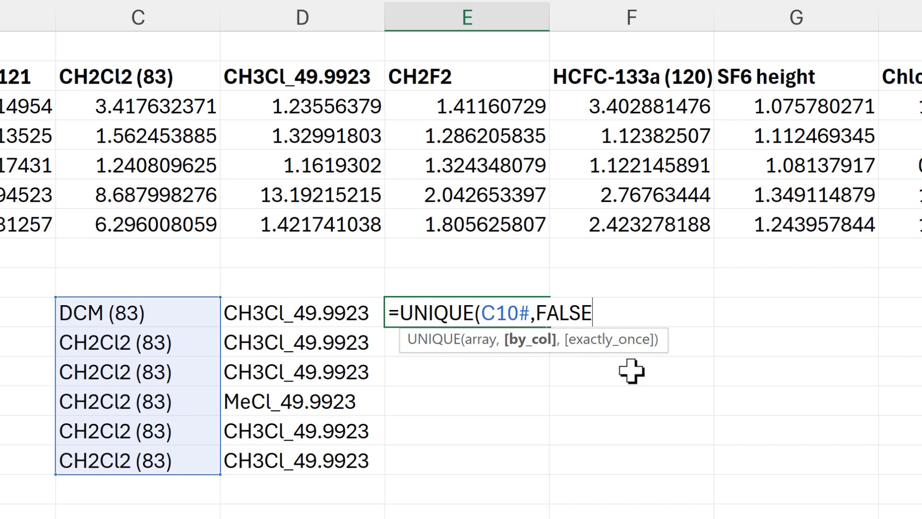
text(,)
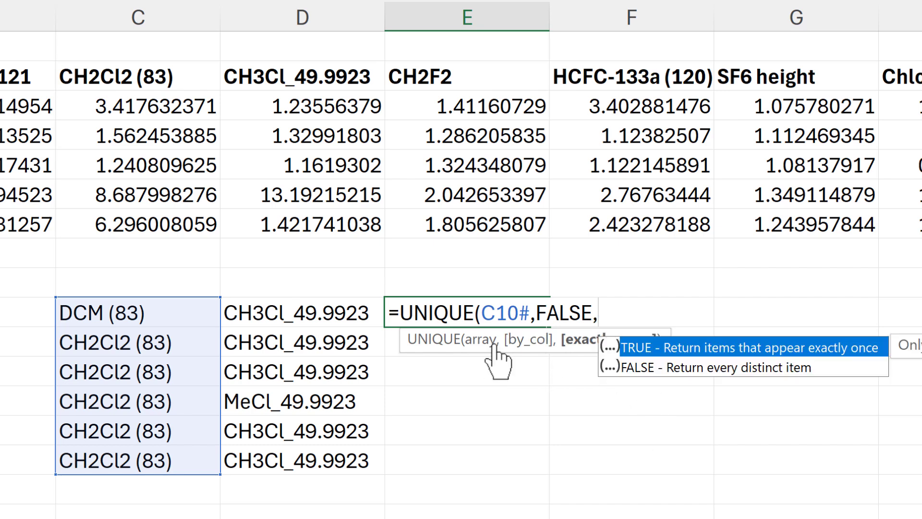
drag(495, 346, 500, 257)
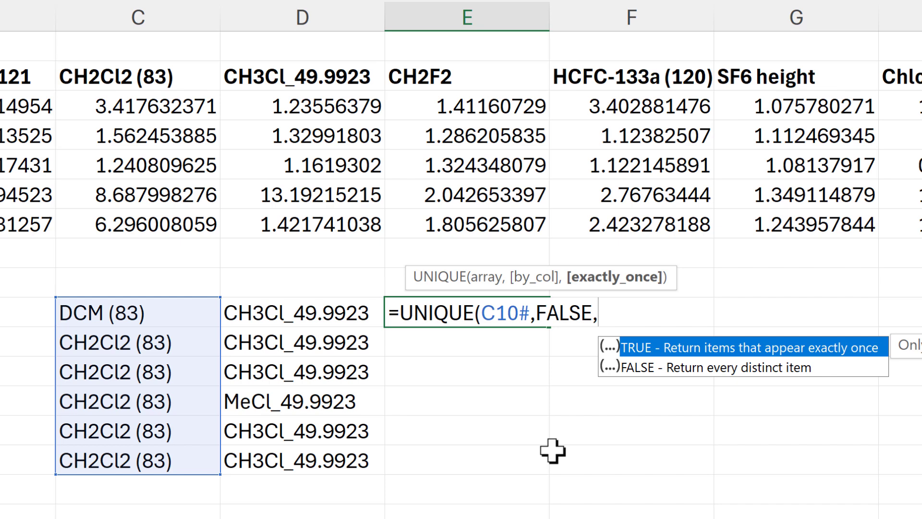
double_click(659, 350)
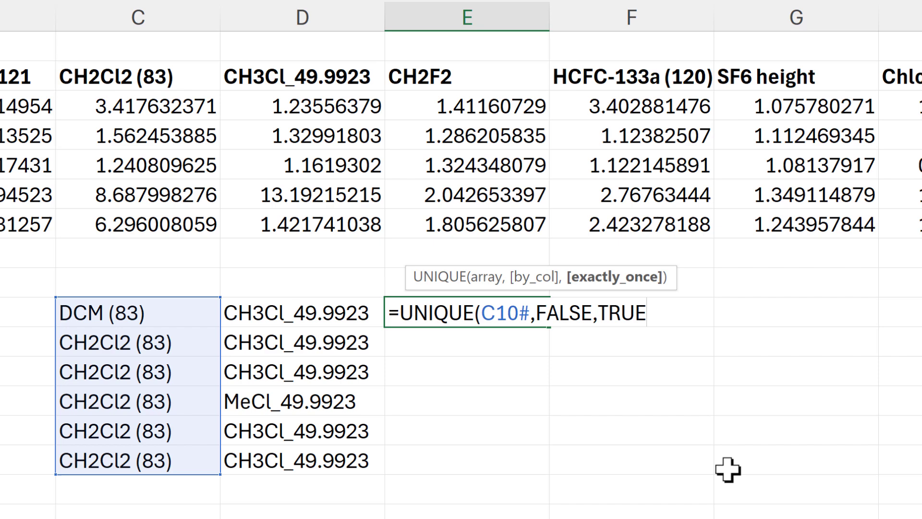
key(Return)
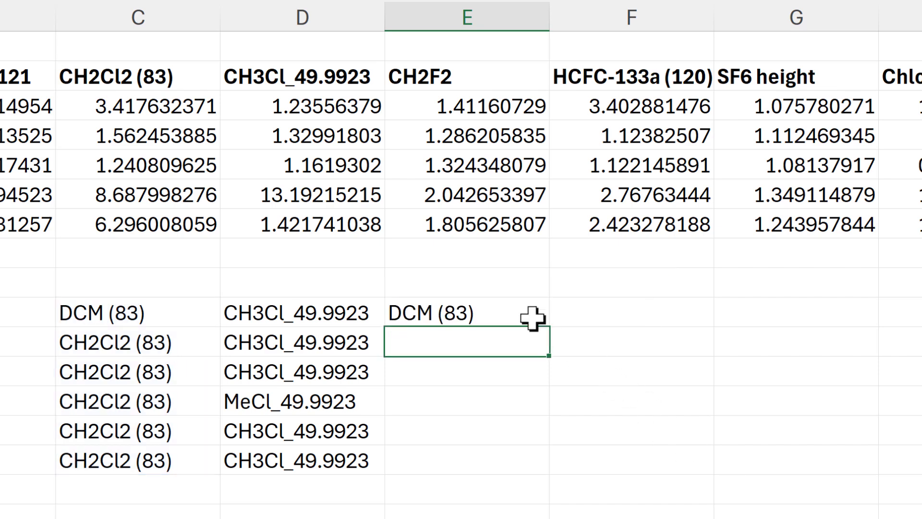
Copy the UNIQUE formula into F10, which returns MeCl_49.9923
click(481, 317)
drag(550, 327, 658, 311)
click(523, 394)
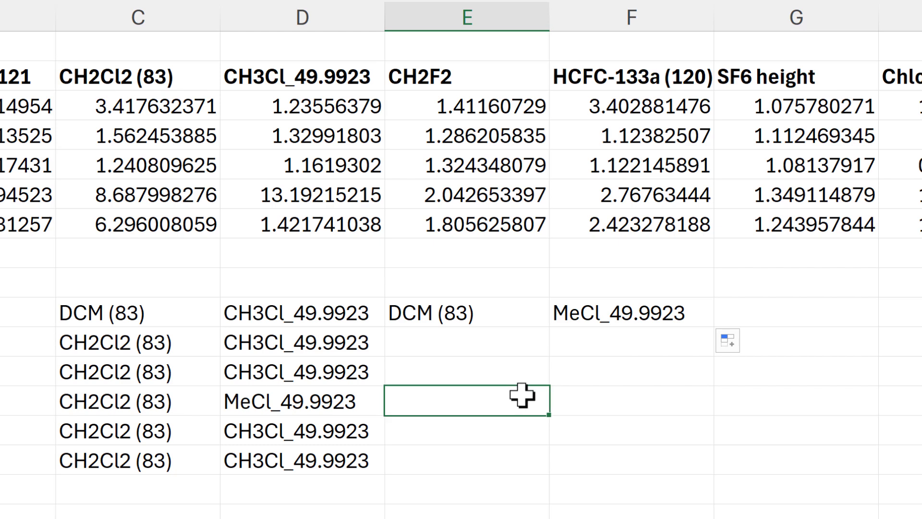
click(484, 316)
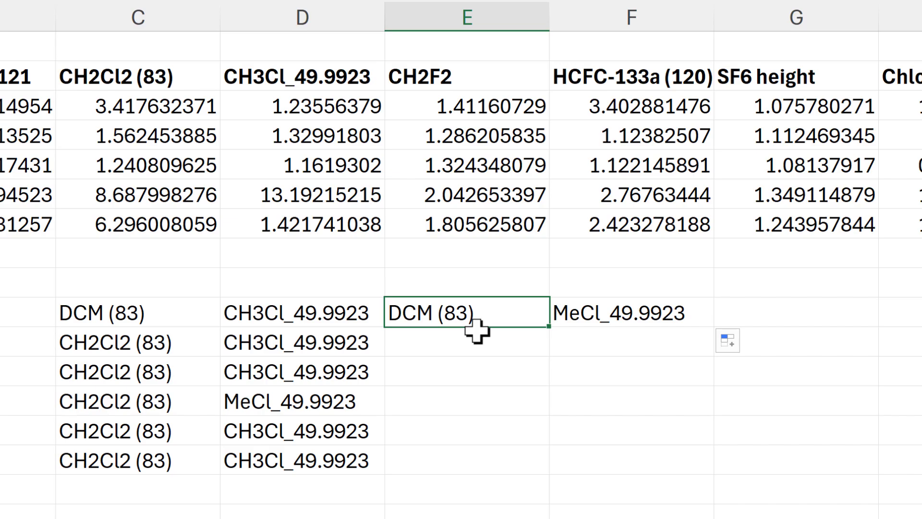
Move the UNIQUE formula to C1 and replace C10# with the SUBSTITUTE expression
drag(477, 330, 137, 103)
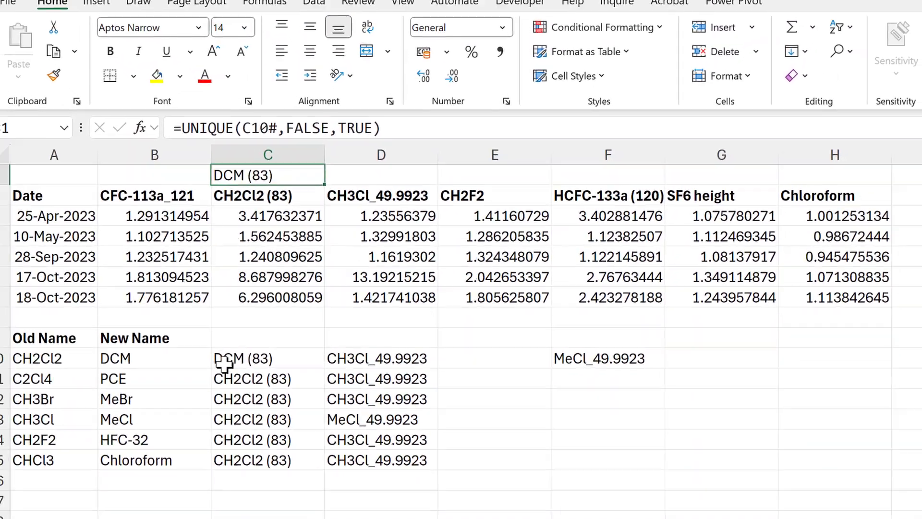
click(224, 363)
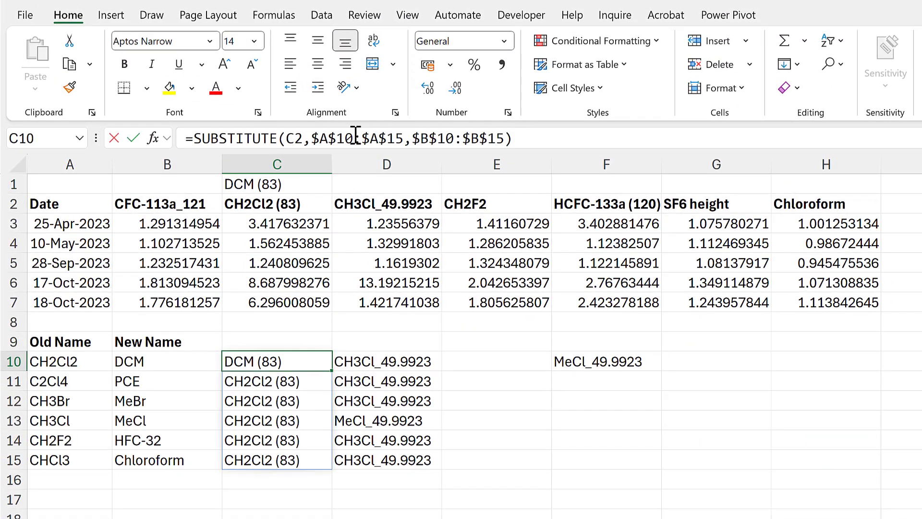
drag(512, 139, 198, 141)
key(ctrl+c)
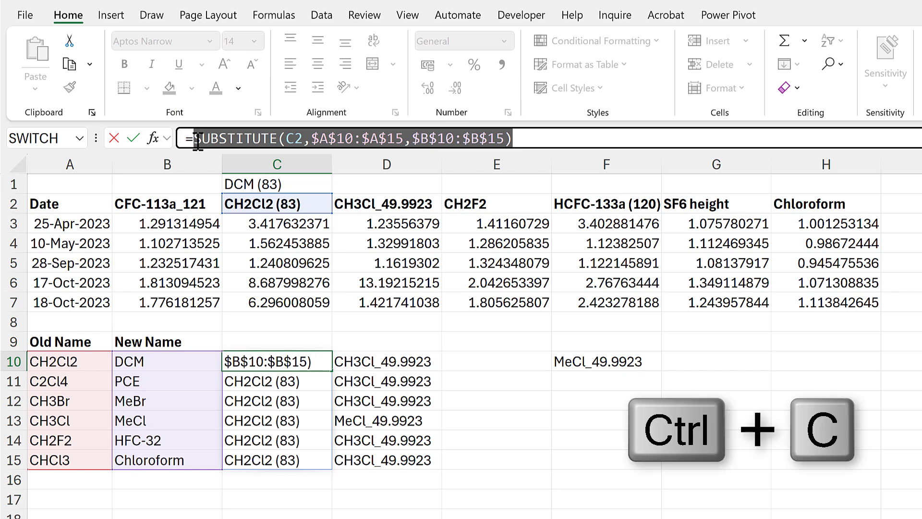
key(Escape)
click(314, 180)
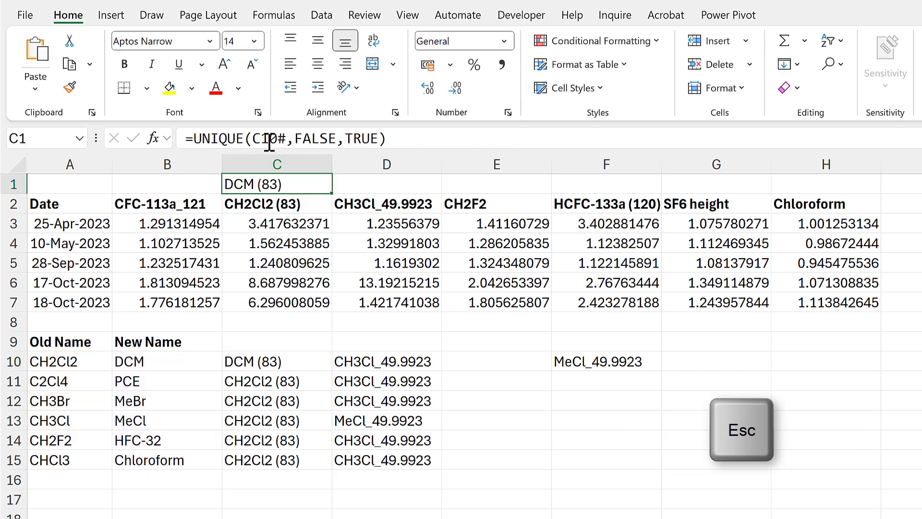
drag(252, 139, 287, 138)
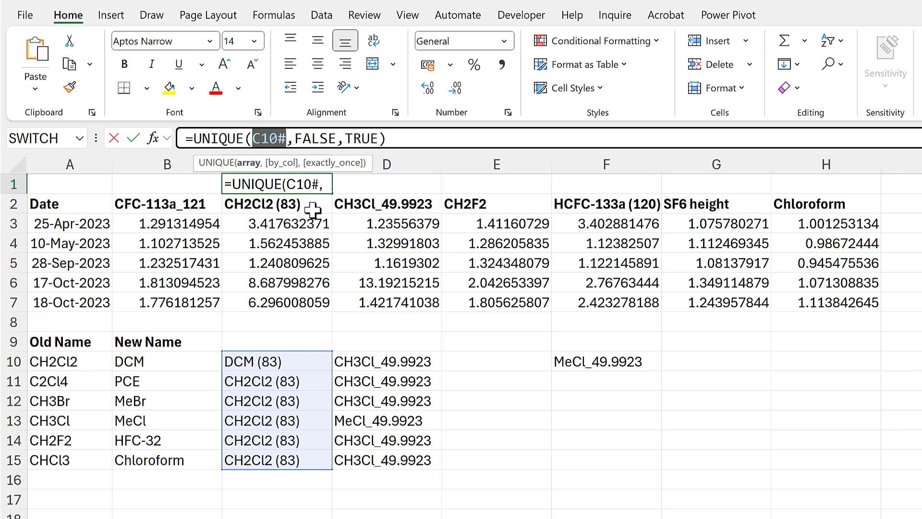
key(ctrl+v)
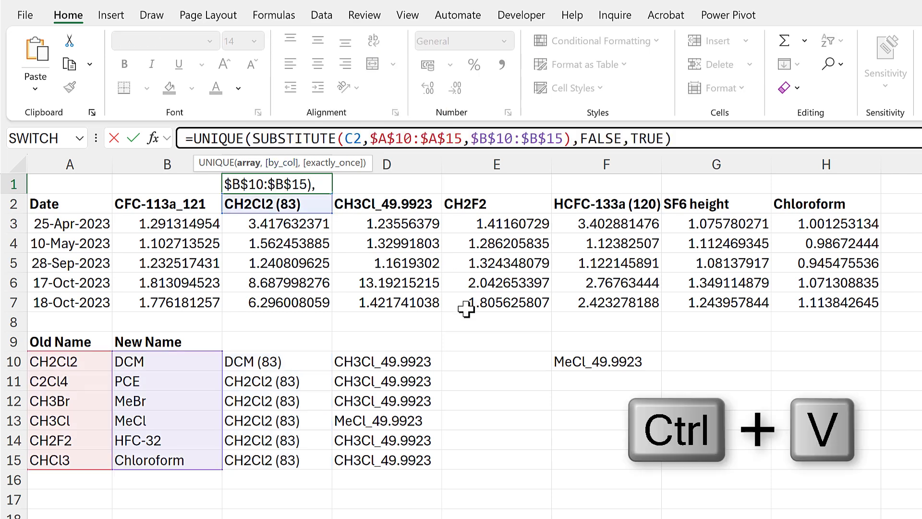
key(Return)
Clear the helper formulas in C10:F11
click(288, 365)
shift+click(586, 377)
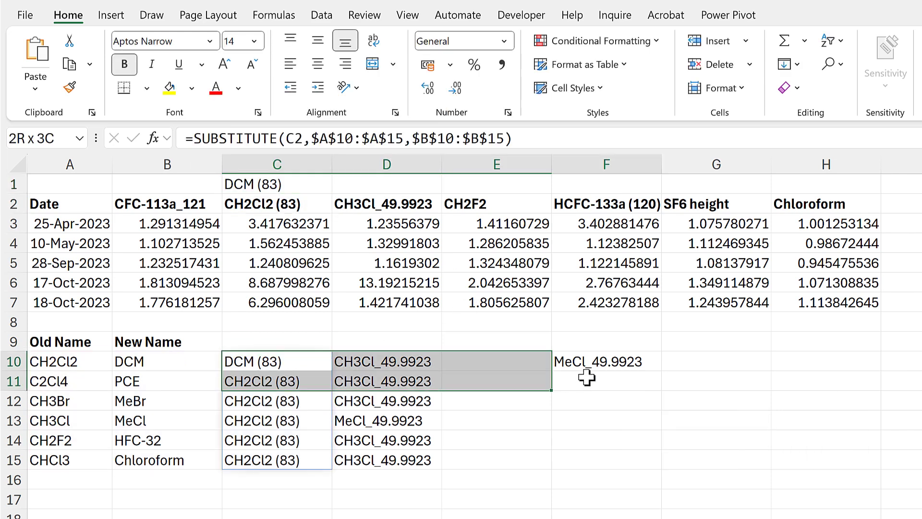
key(Delete)
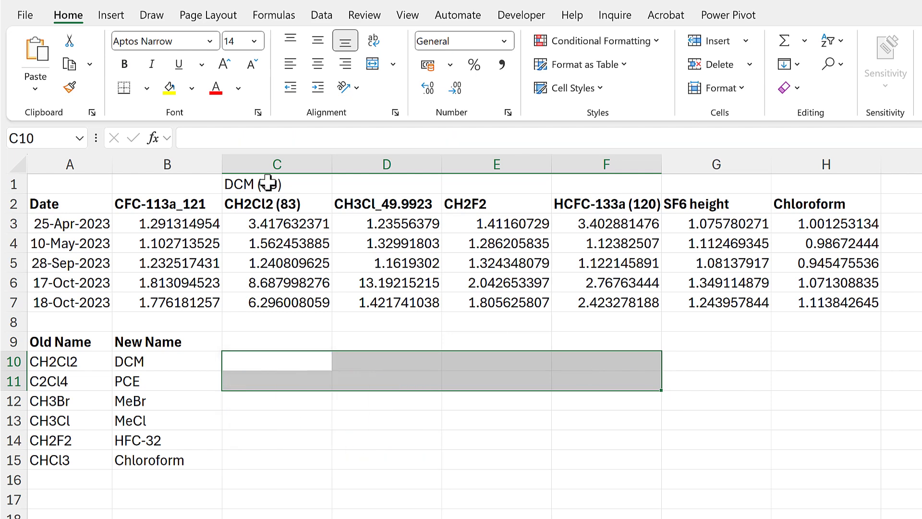
Copy the combined C1 formula into B1 and across the rest of row 1
click(268, 183)
drag(192, 198, 126, 191)
click(295, 187)
drag(329, 193, 832, 182)
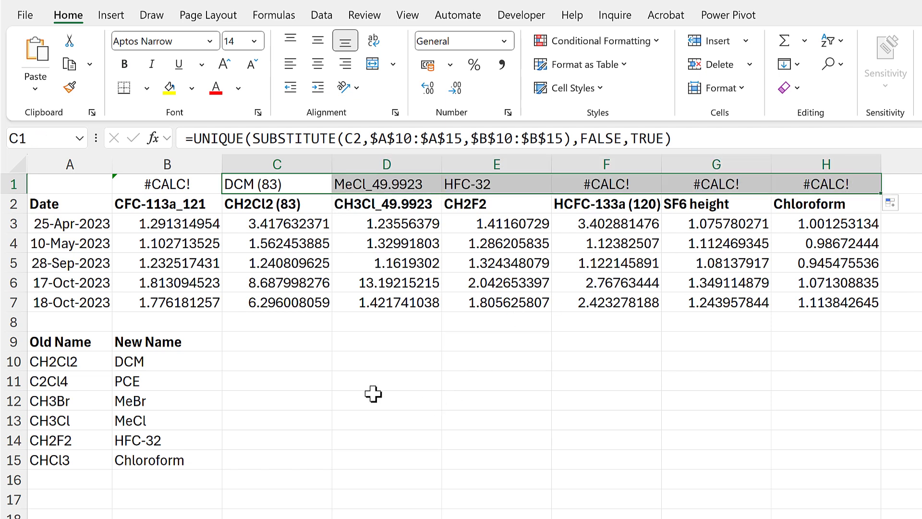
Make row 1's renamed headings bold
click(3, 184)
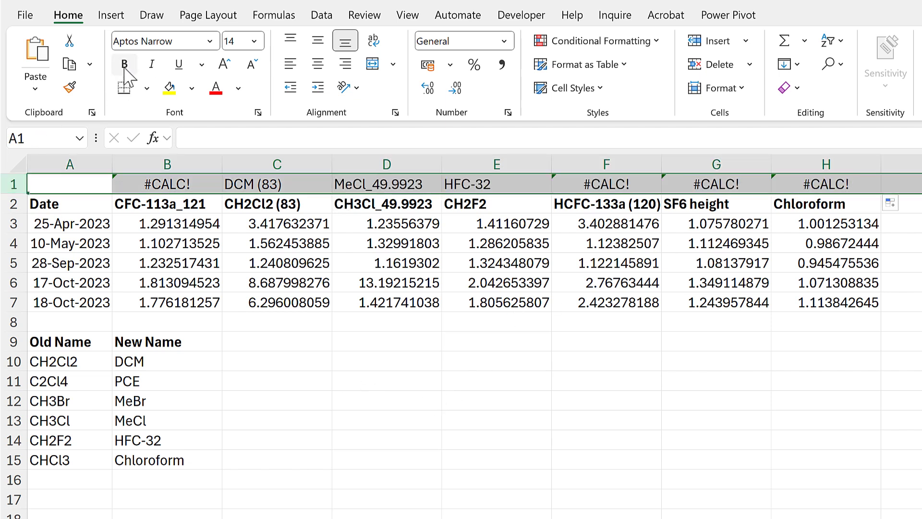
click(124, 63)
click(399, 398)
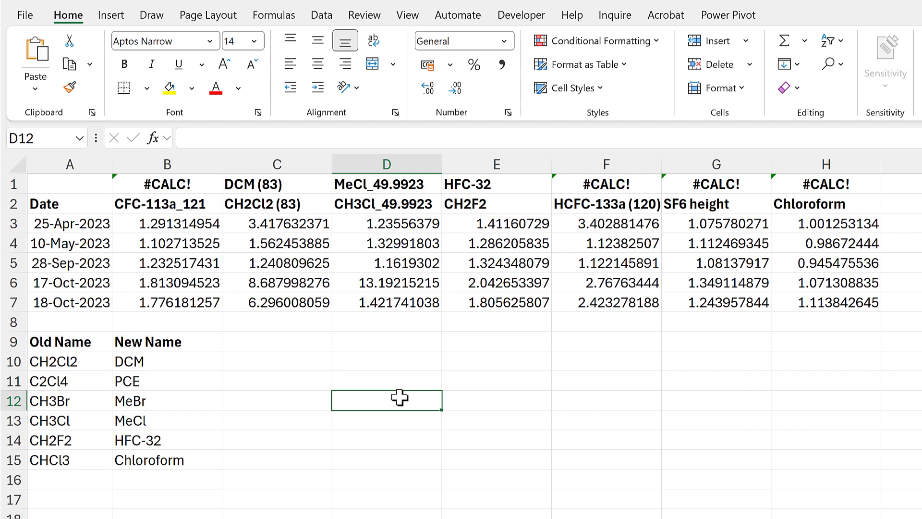
Check why B1 shows #CALC!: CFC-113a_121 is absent from the old names in A10:A15
click(192, 206)
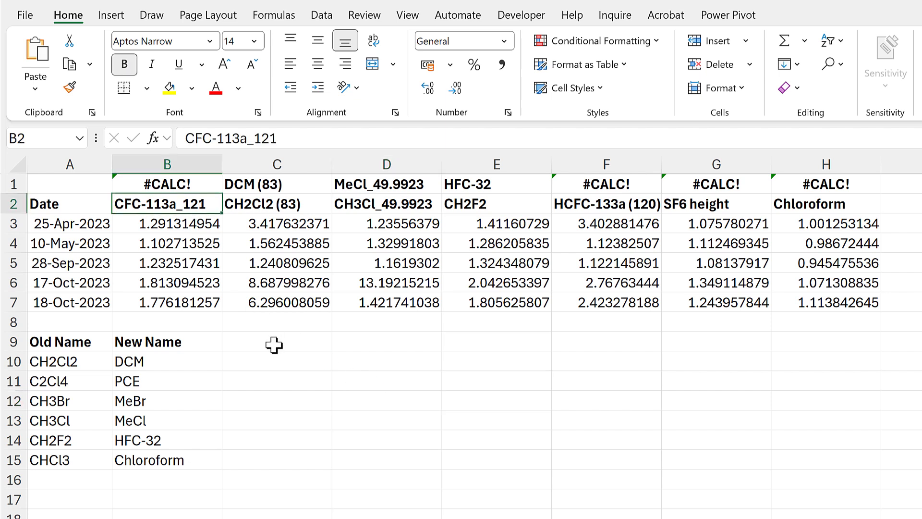
click(76, 363)
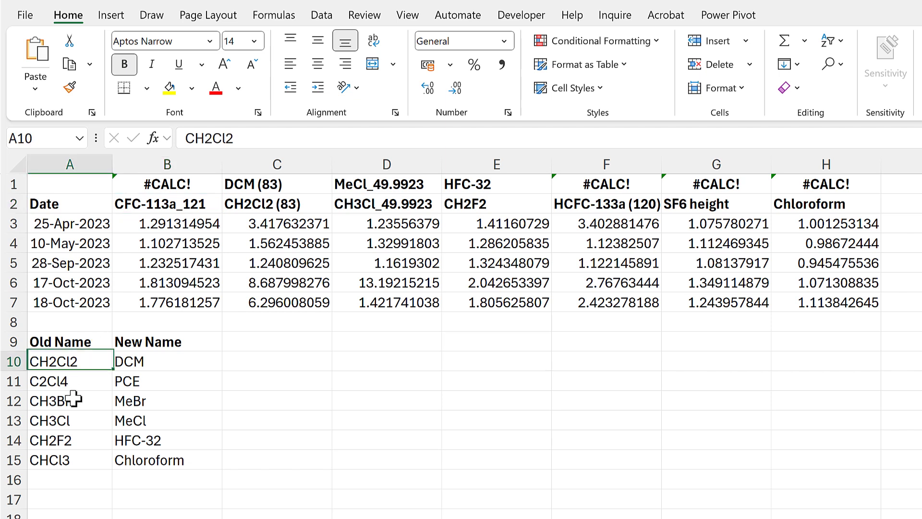
drag(73, 399, 67, 456)
click(310, 346)
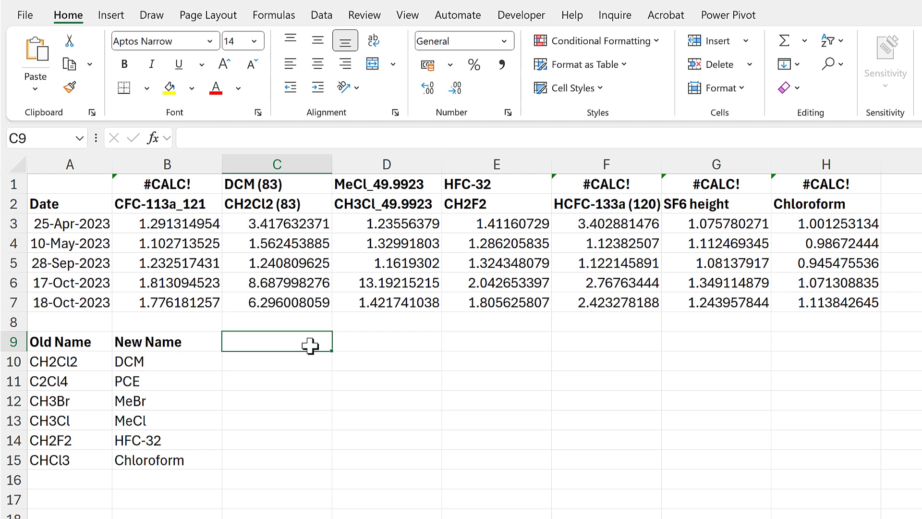
click(207, 186)
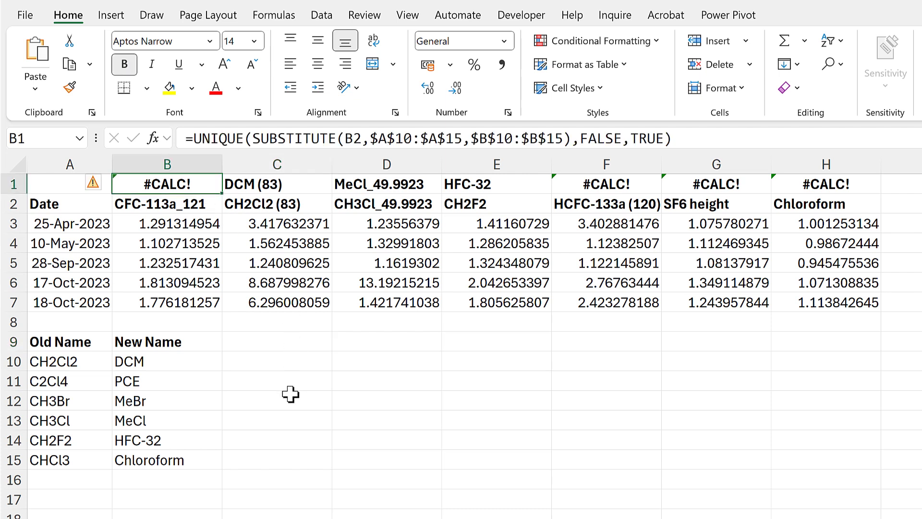
Wrap B1's formula in IFERROR with the original heading B2 as the fallback
click(193, 138)
text(IF)
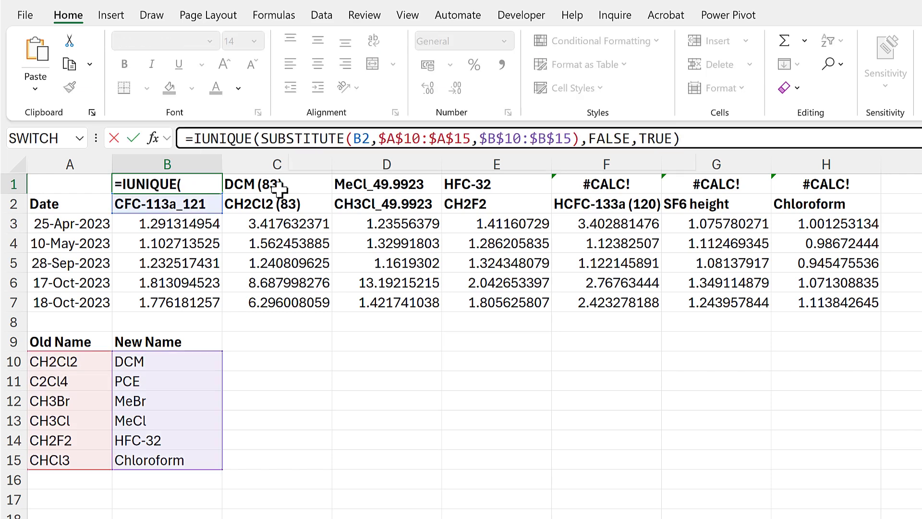
text(E)
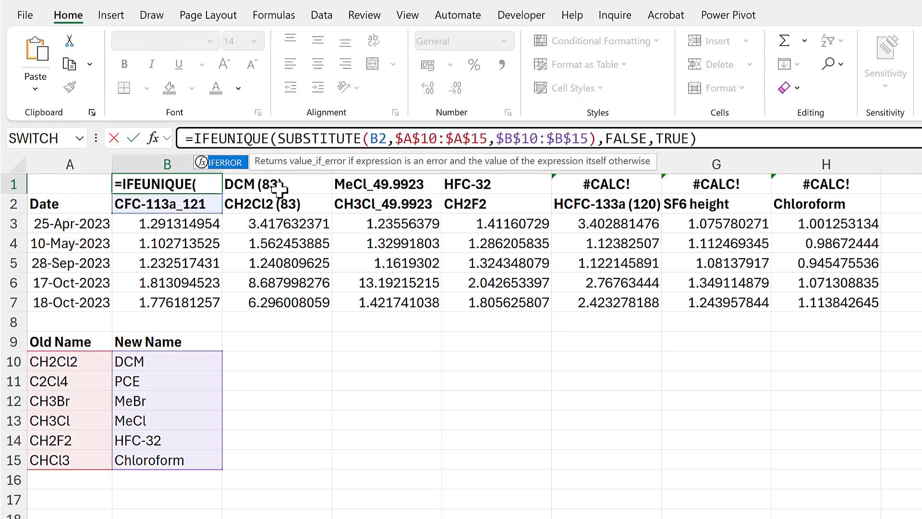
text(RR)
key(Tab)
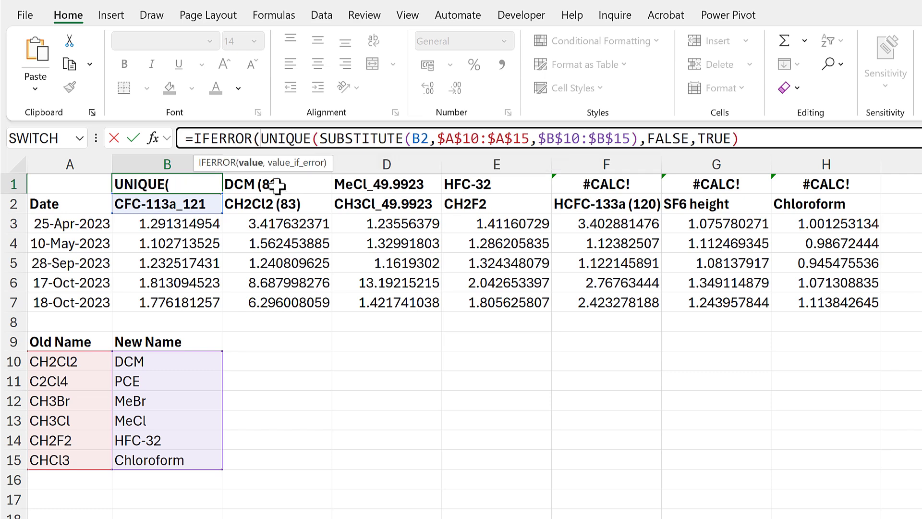
click(251, 163)
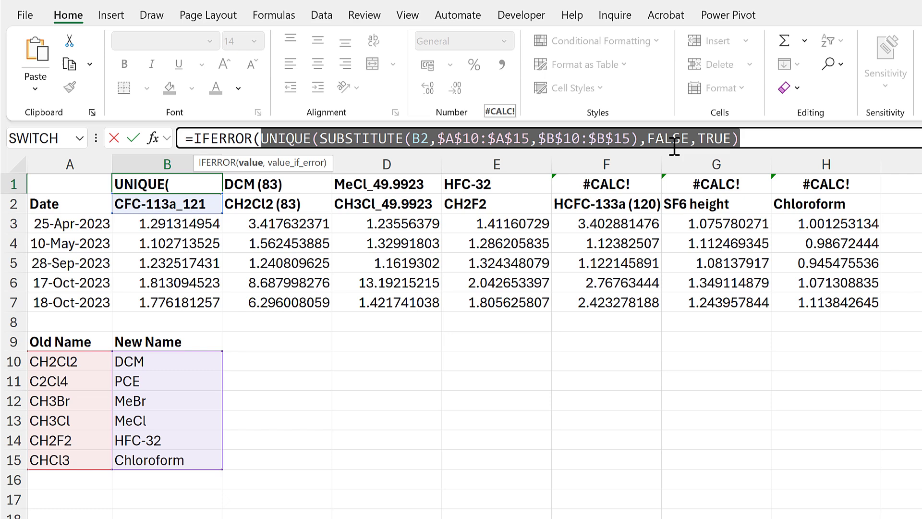
click(750, 139)
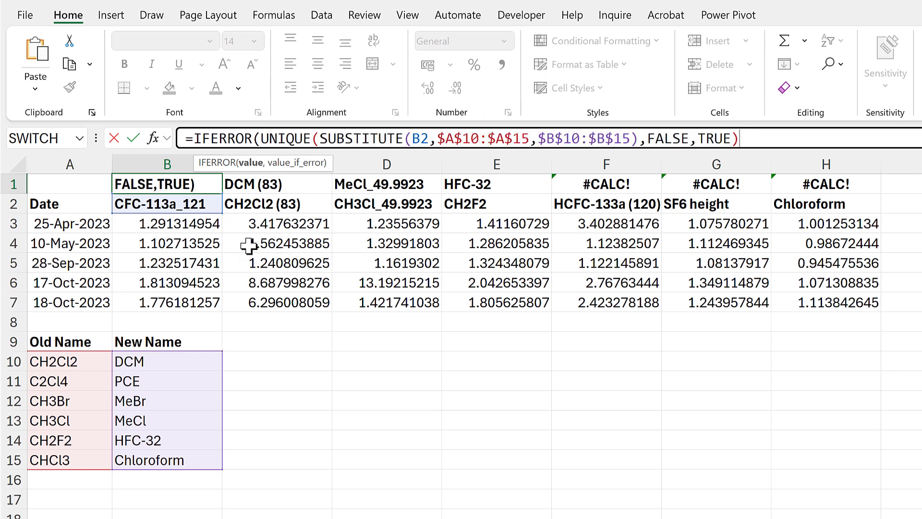
text(,)
click(189, 203)
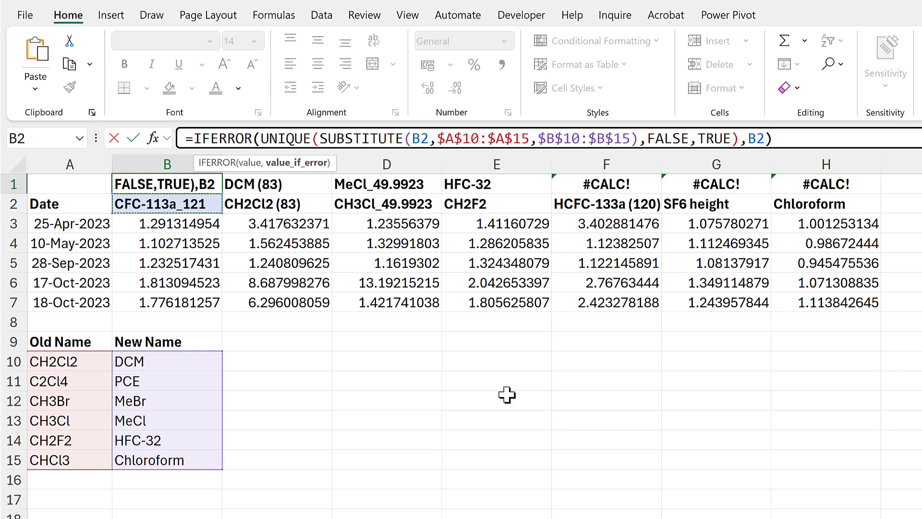
text())
key(Return)
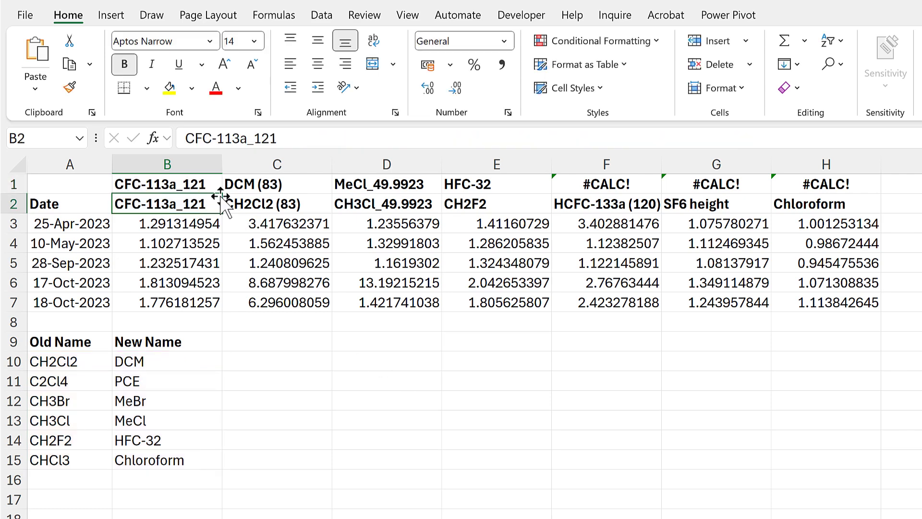
Copy the IFERROR formula from B1 across row 1 to H1
click(192, 182)
drag(558, 184, 850, 184)
click(439, 366)
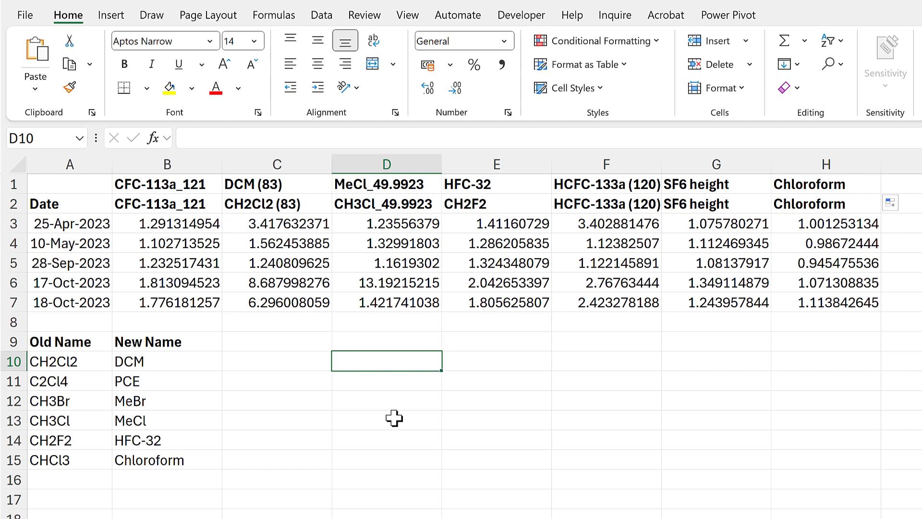
drag(177, 184, 178, 199)
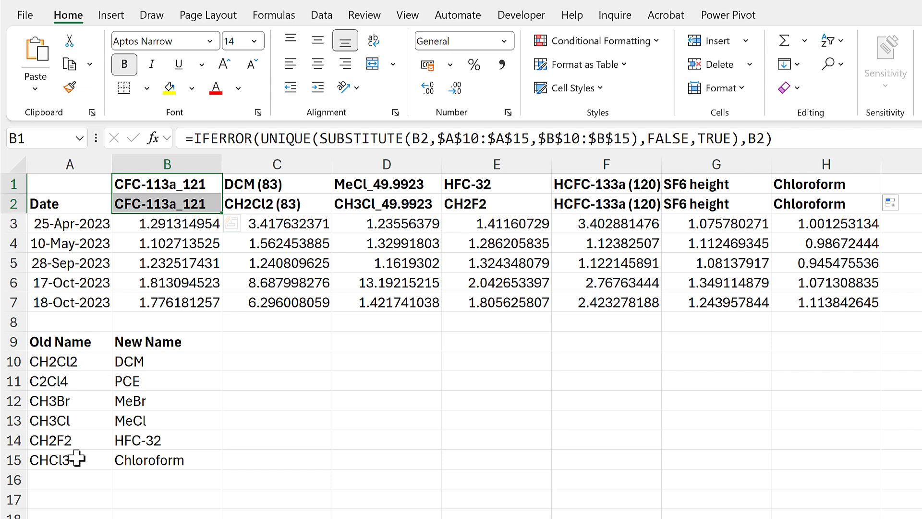
drag(284, 184, 286, 202)
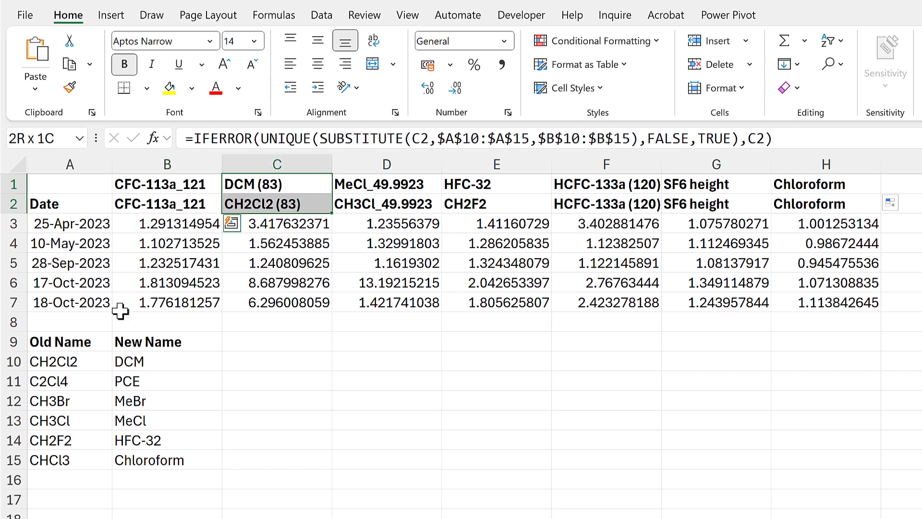
drag(75, 363, 126, 361)
click(374, 365)
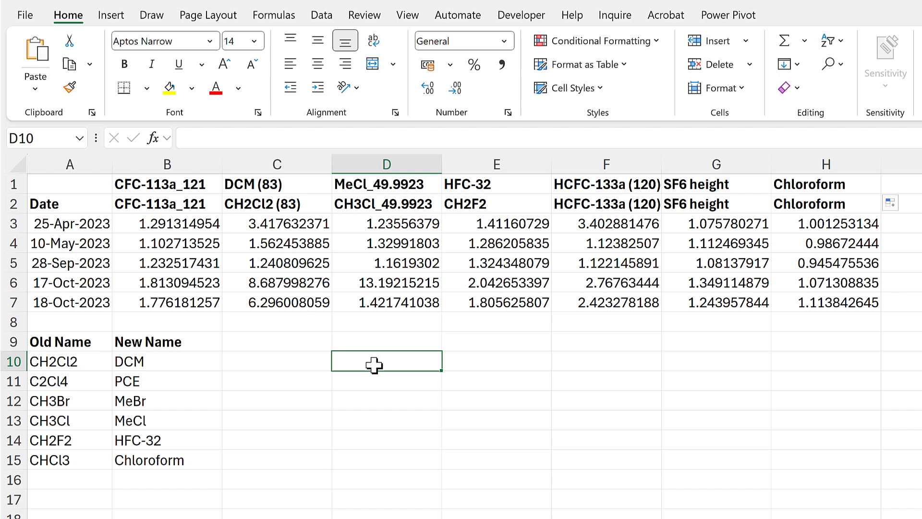
drag(380, 184, 377, 203)
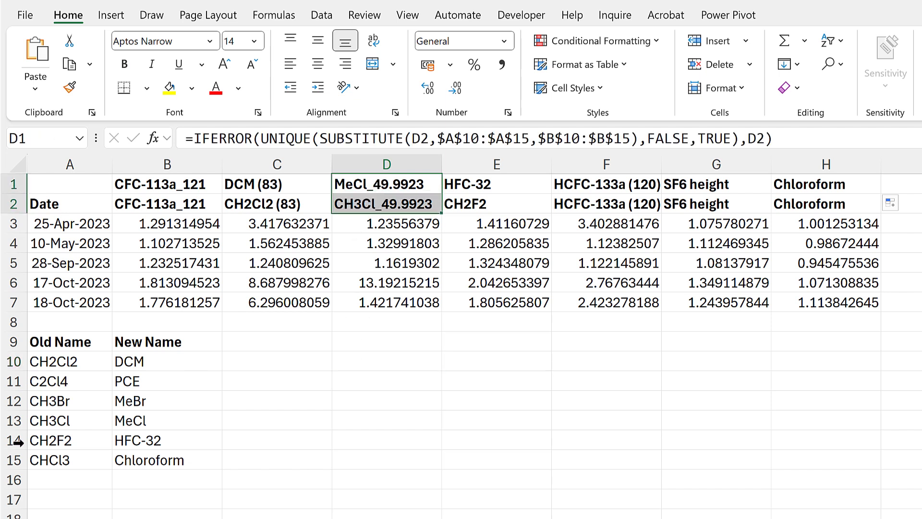
drag(48, 421, 140, 422)
ctrl+click(505, 192)
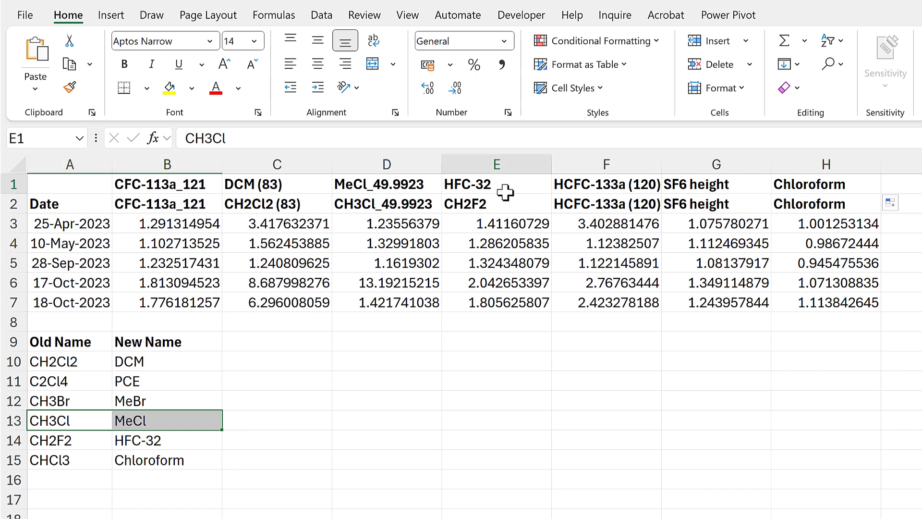
drag(505, 192, 505, 201)
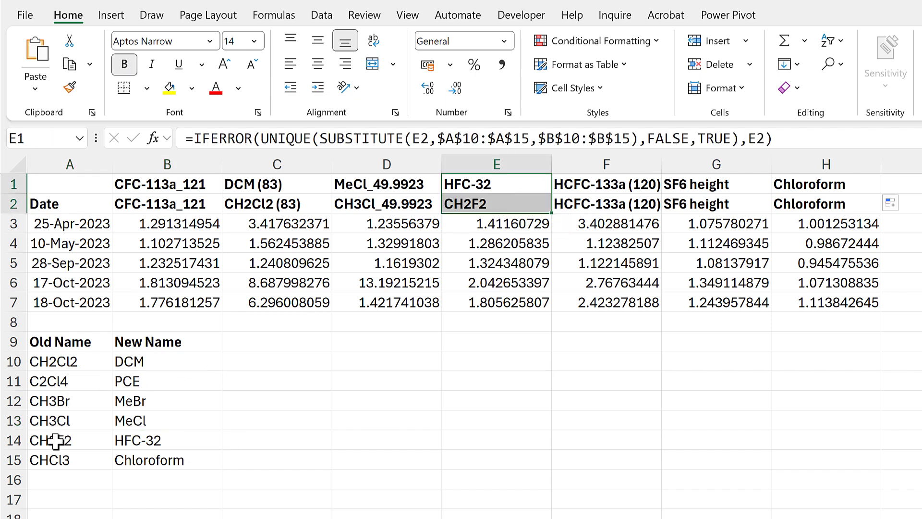
drag(55, 440, 126, 439)
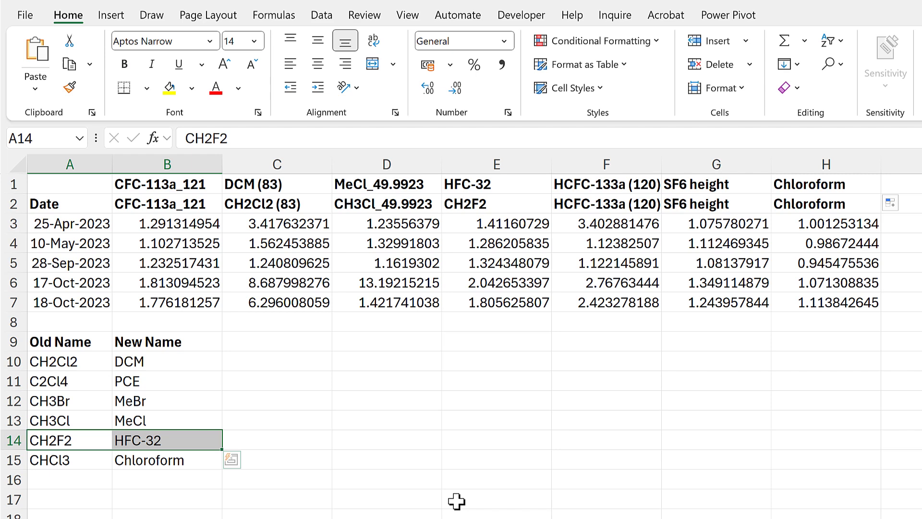
drag(622, 184, 619, 203)
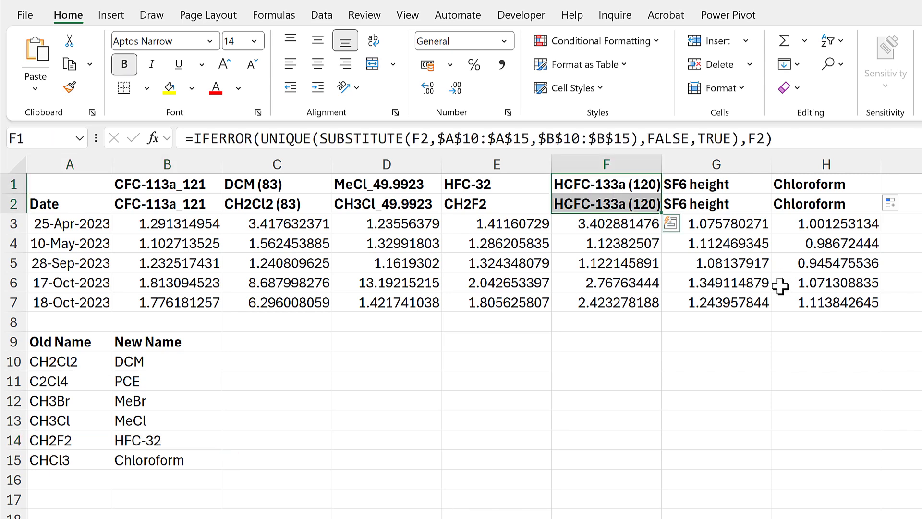
drag(754, 185, 754, 203)
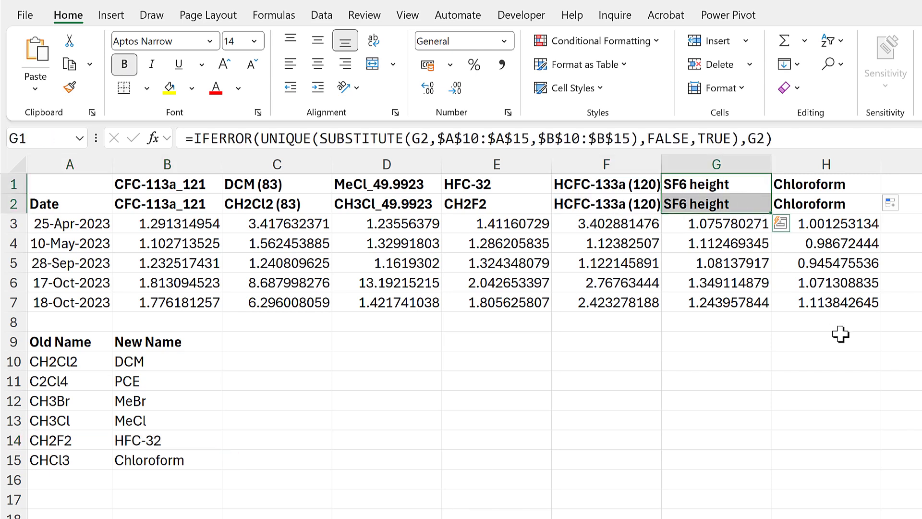
drag(851, 185, 848, 203)
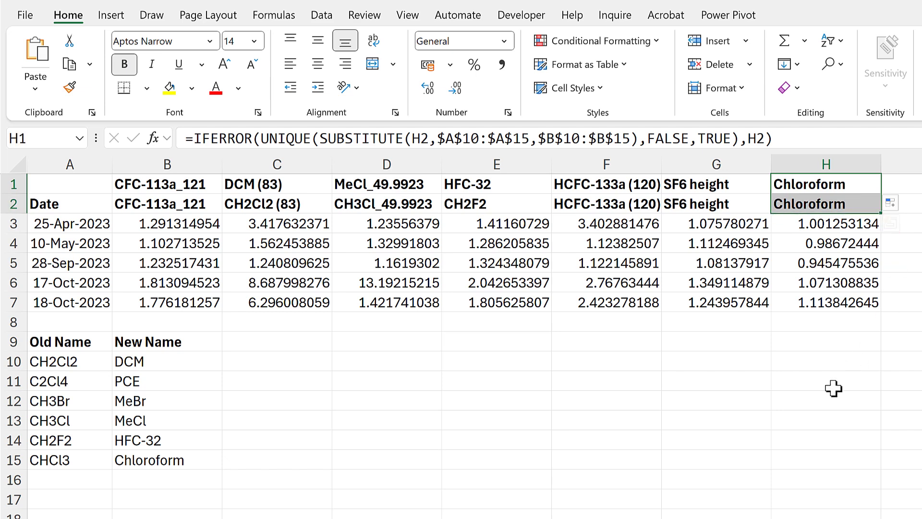
click(776, 361)
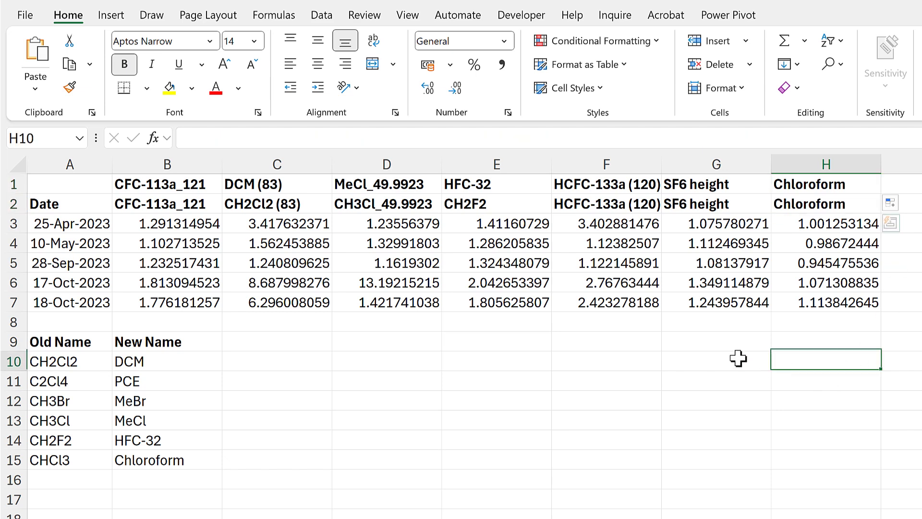
click(159, 461)
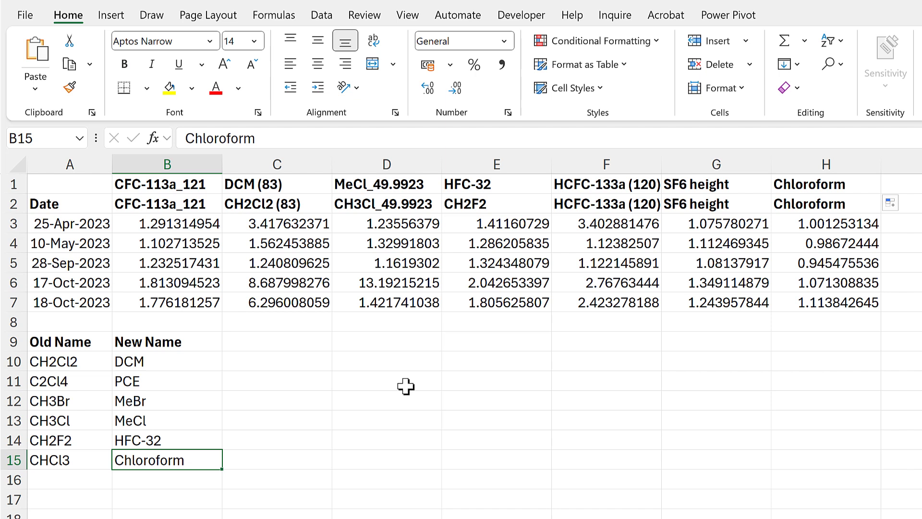
drag(182, 342, 186, 458)
click(391, 346)
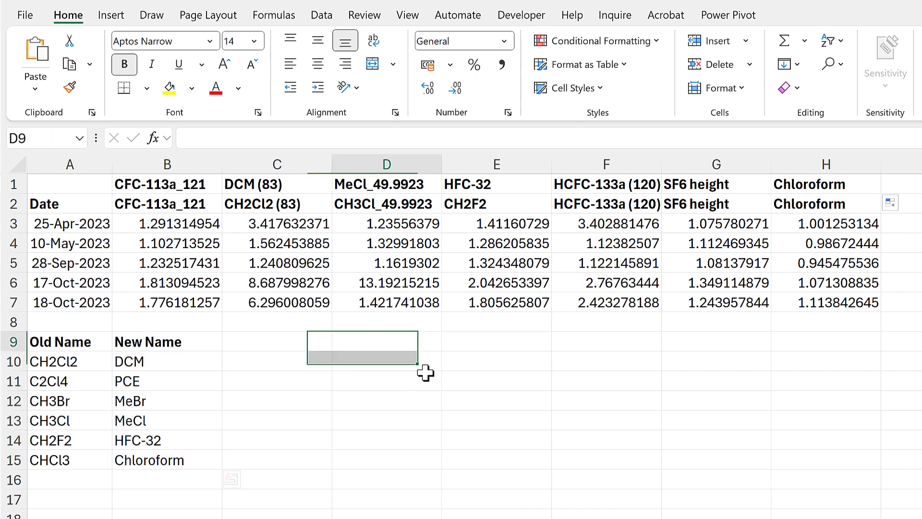